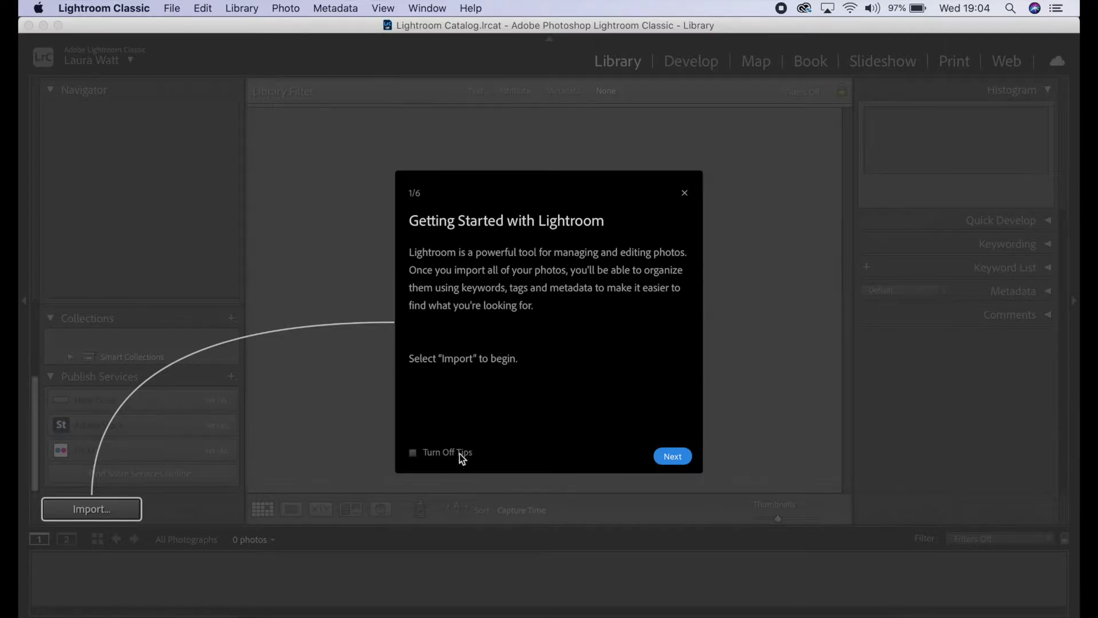
Page through all six Getting Started tips, from syncing to keywords, and close the last one
left_click(679, 456)
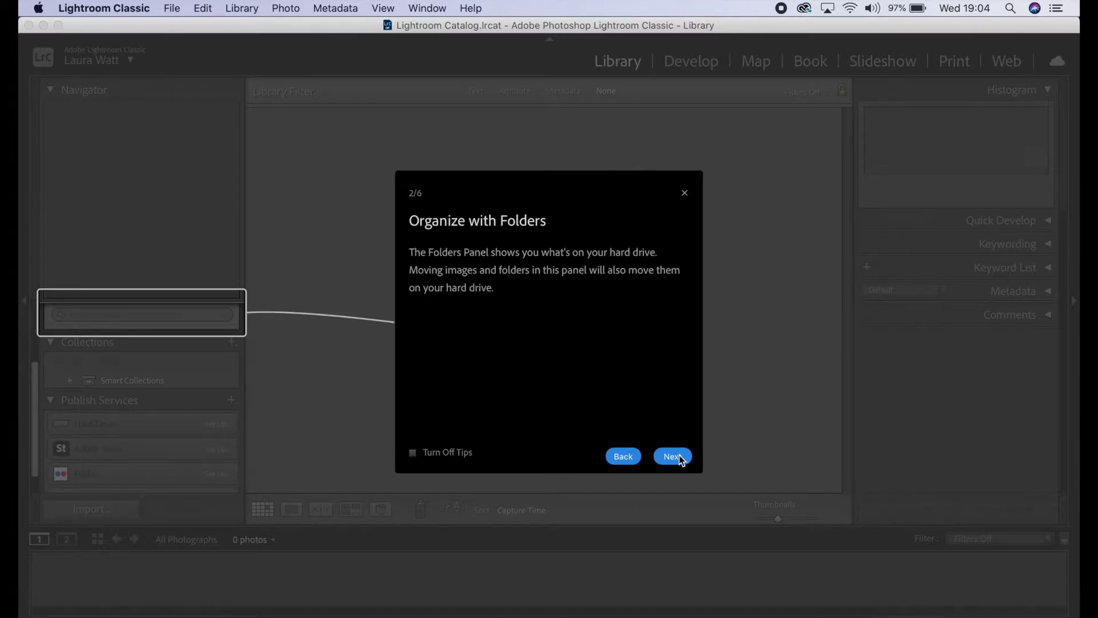
left_click(679, 456)
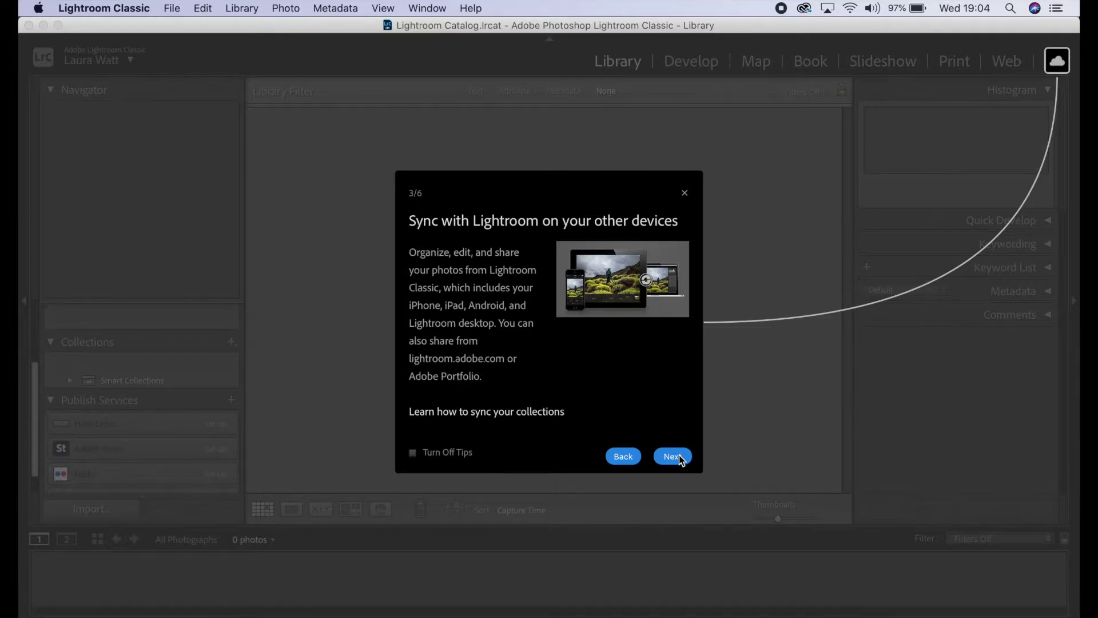
left_click(679, 456)
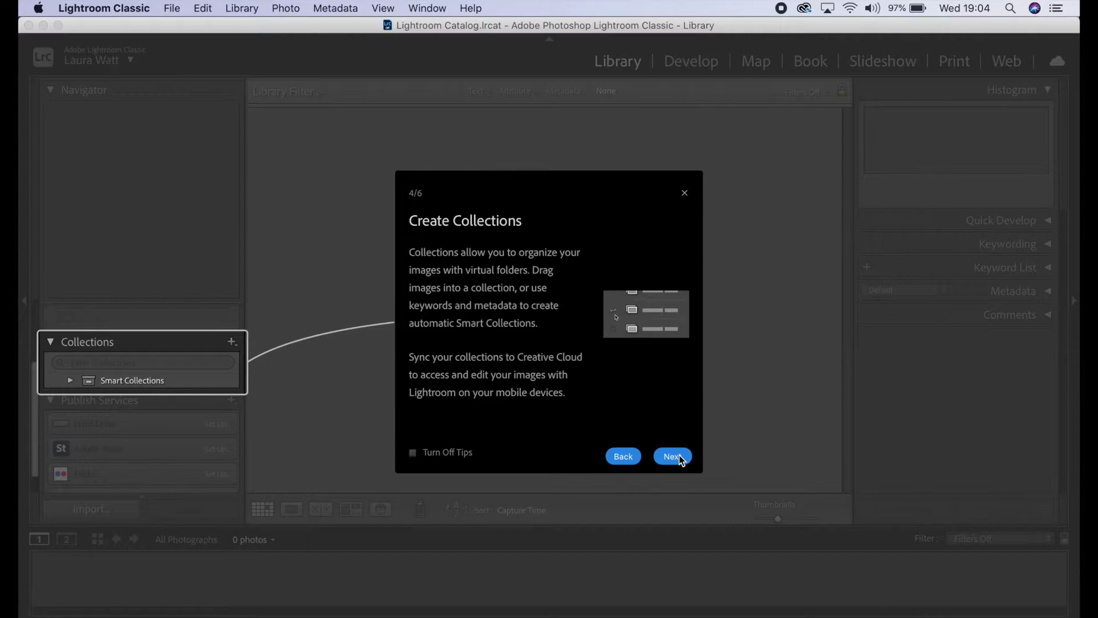
left_click(679, 456)
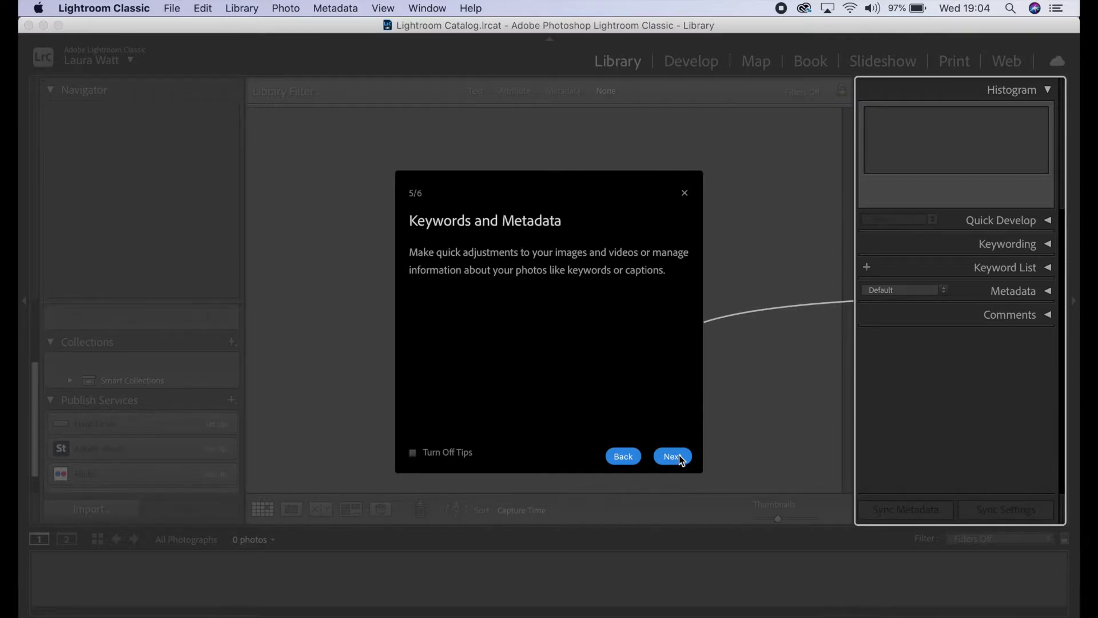
left_click(679, 456)
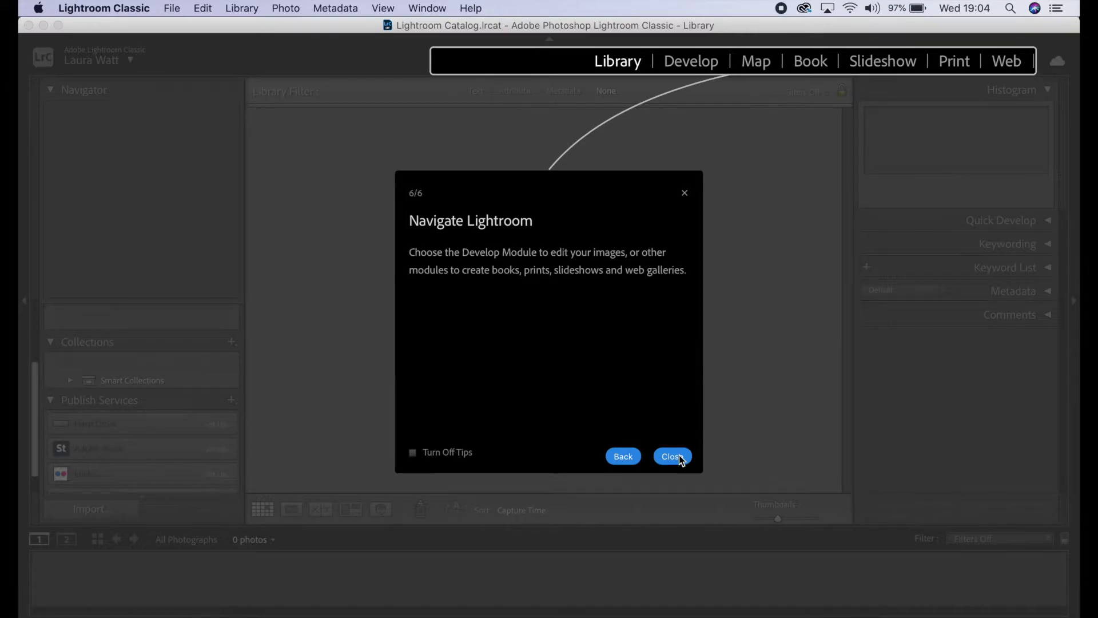
left_click(679, 456)
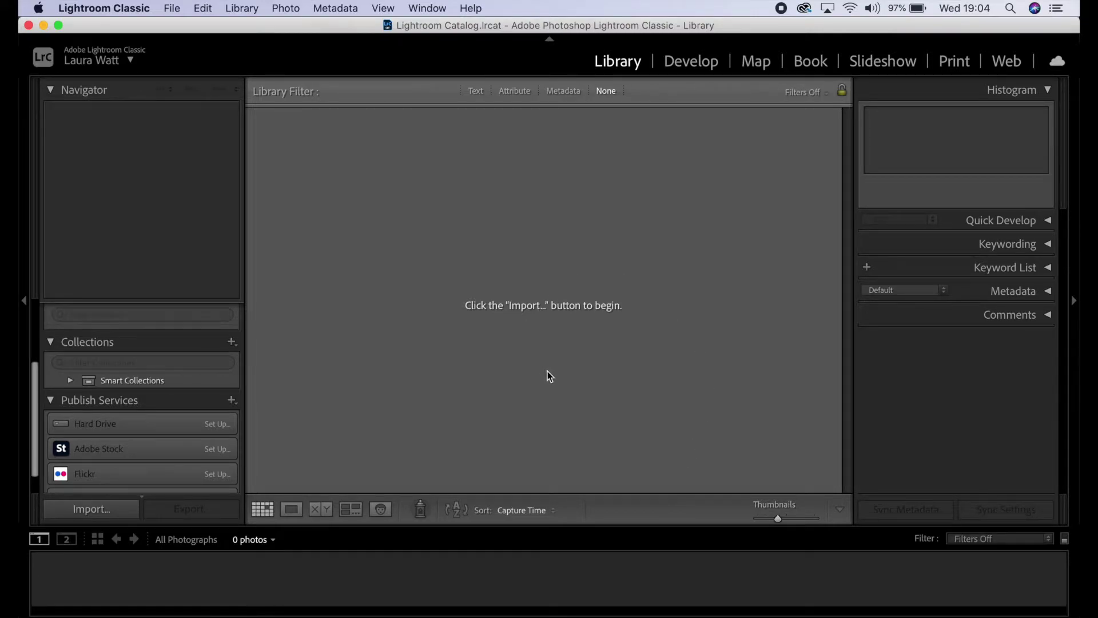
Start an import, allow Desktop and Downloads folder access, and choose Desktop as the source
left_click(88, 511)
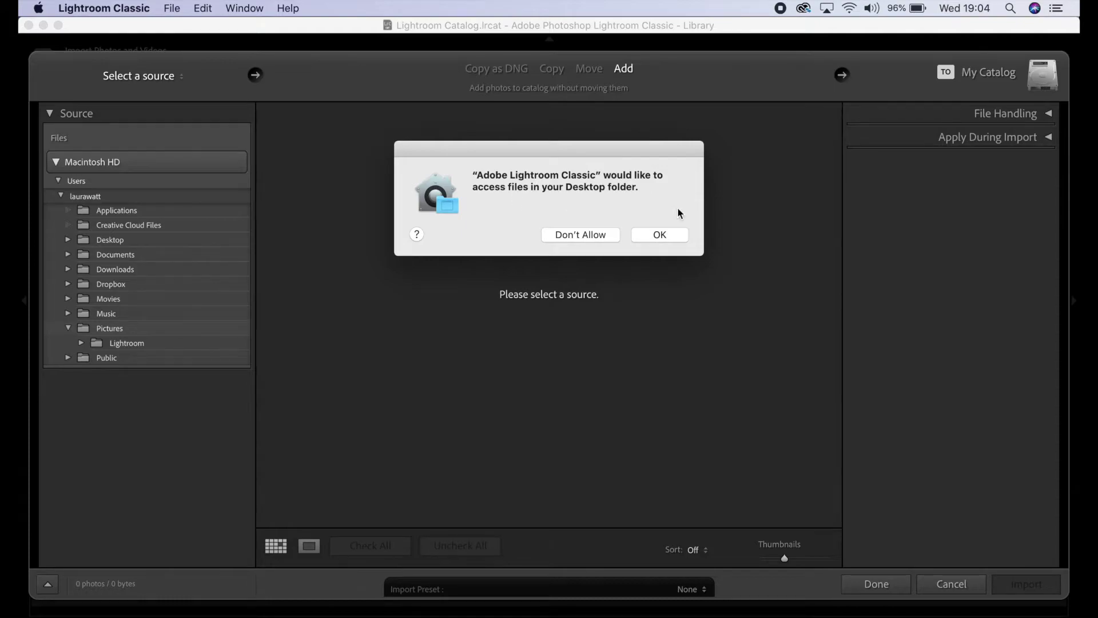
left_click(660, 237)
left_click(660, 237)
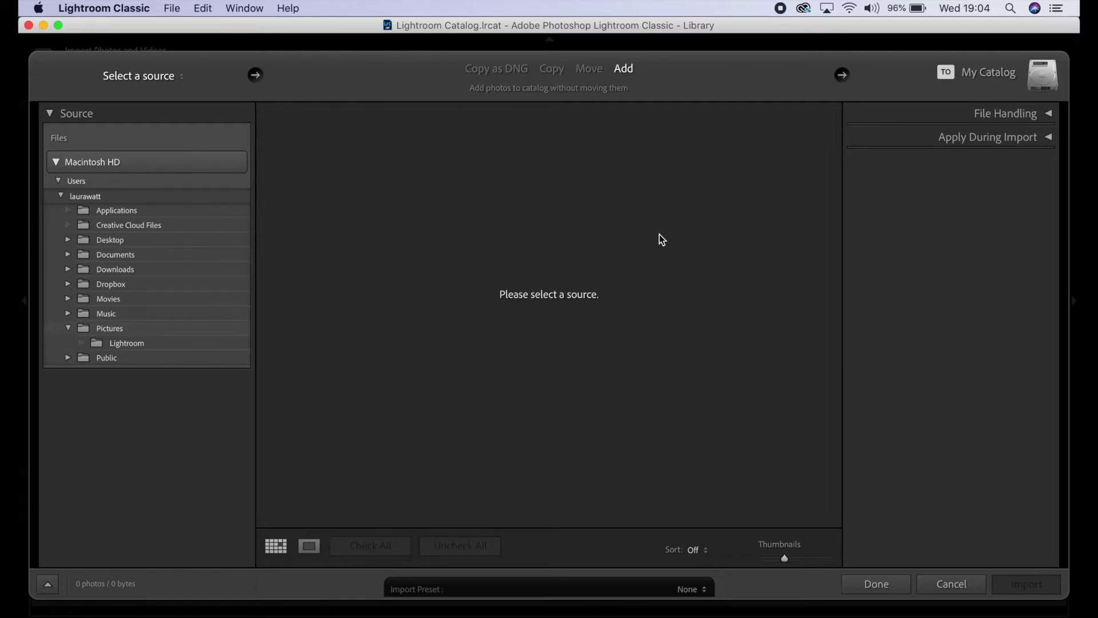
left_click(114, 240)
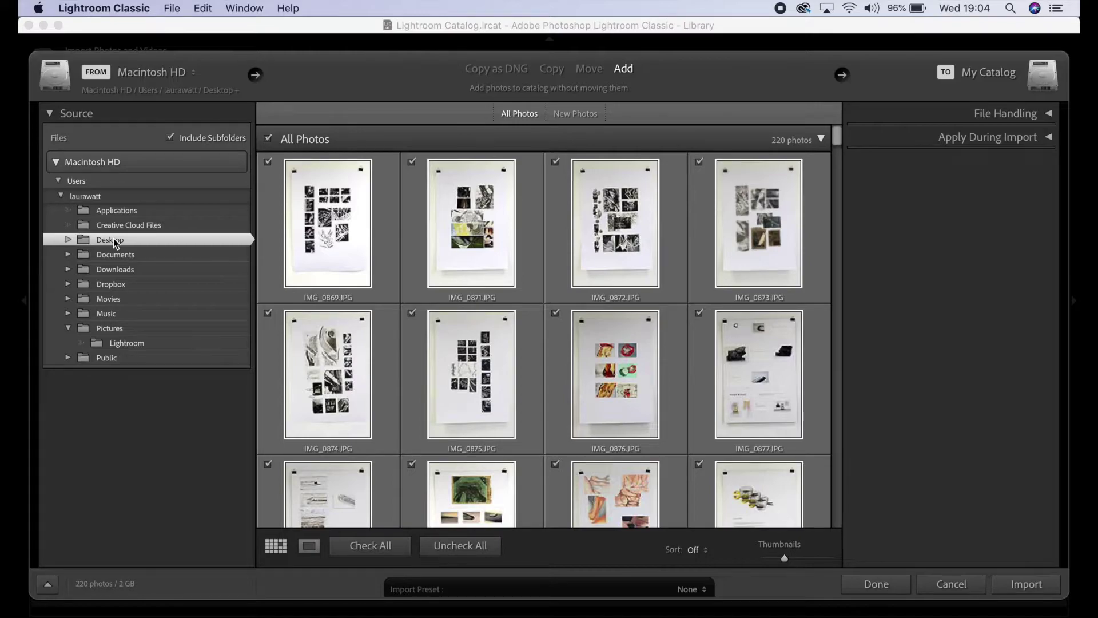
Review the Desktop photos, select IMG_6263, and import the checked photos into the catalog
scroll(436, 433, "down", 15)
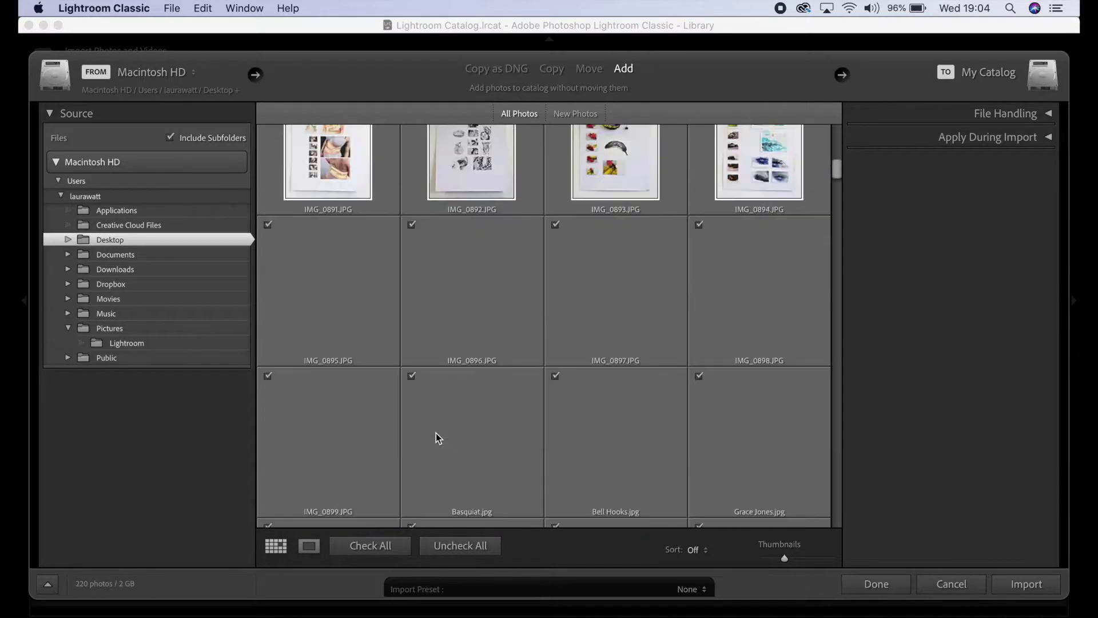
scroll(436, 434, "down", 10)
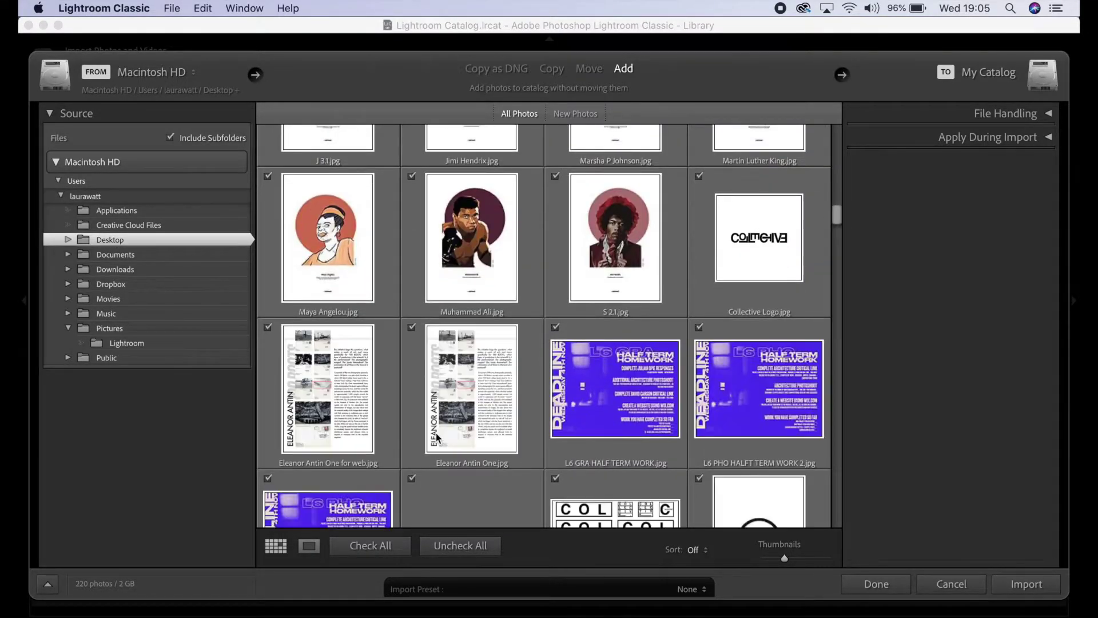
scroll(436, 438, "up", 3)
scroll(436, 437, "down", 5)
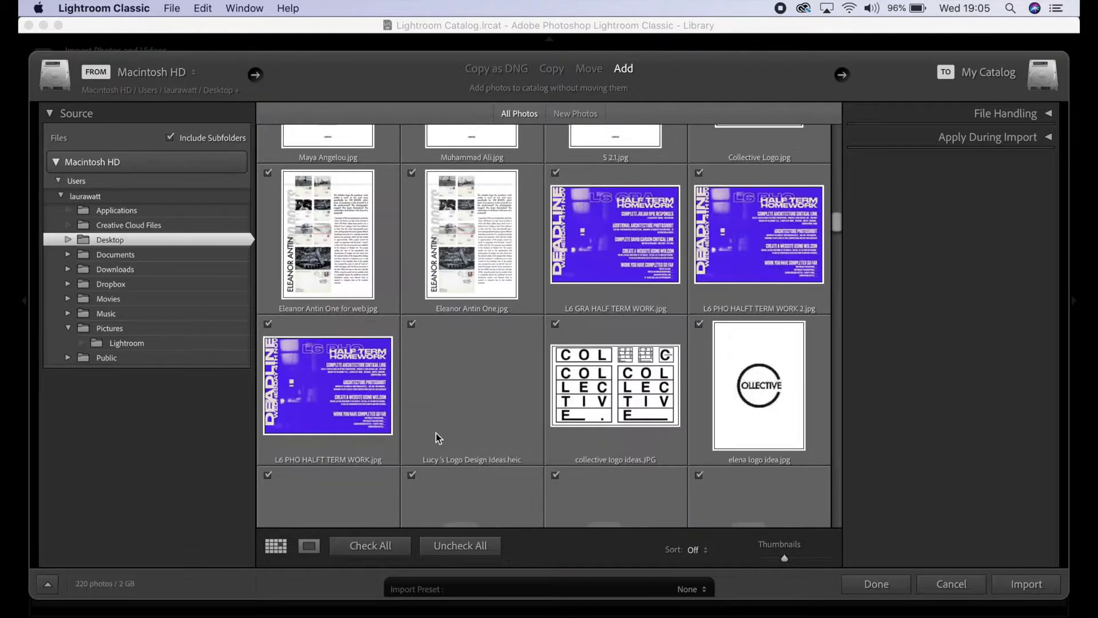
scroll(436, 433, "down", 10)
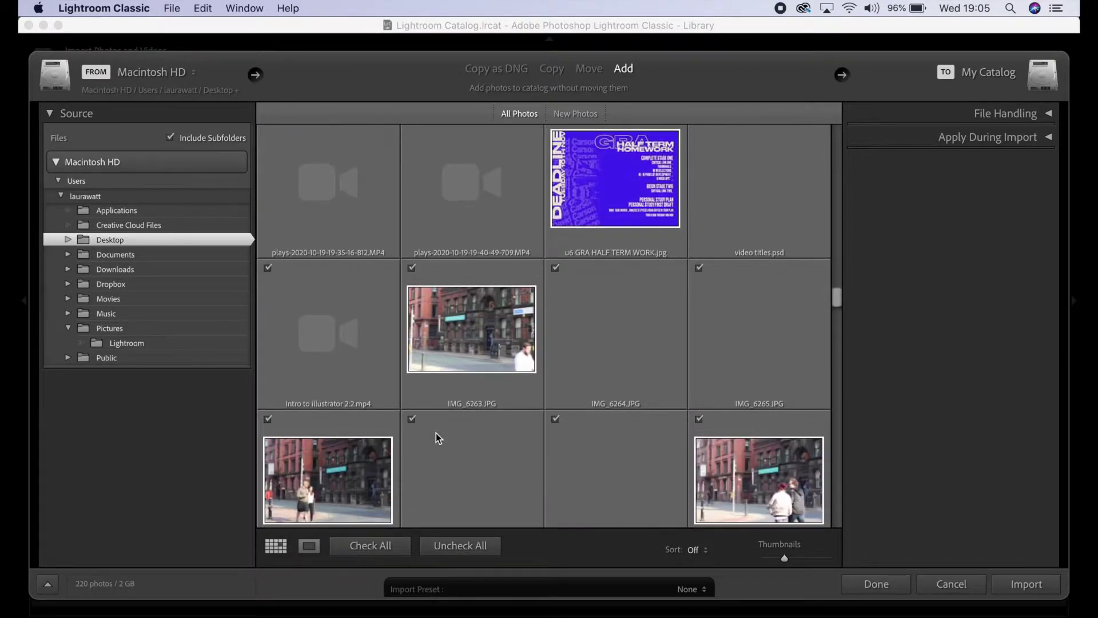
scroll(436, 434, "down", 5)
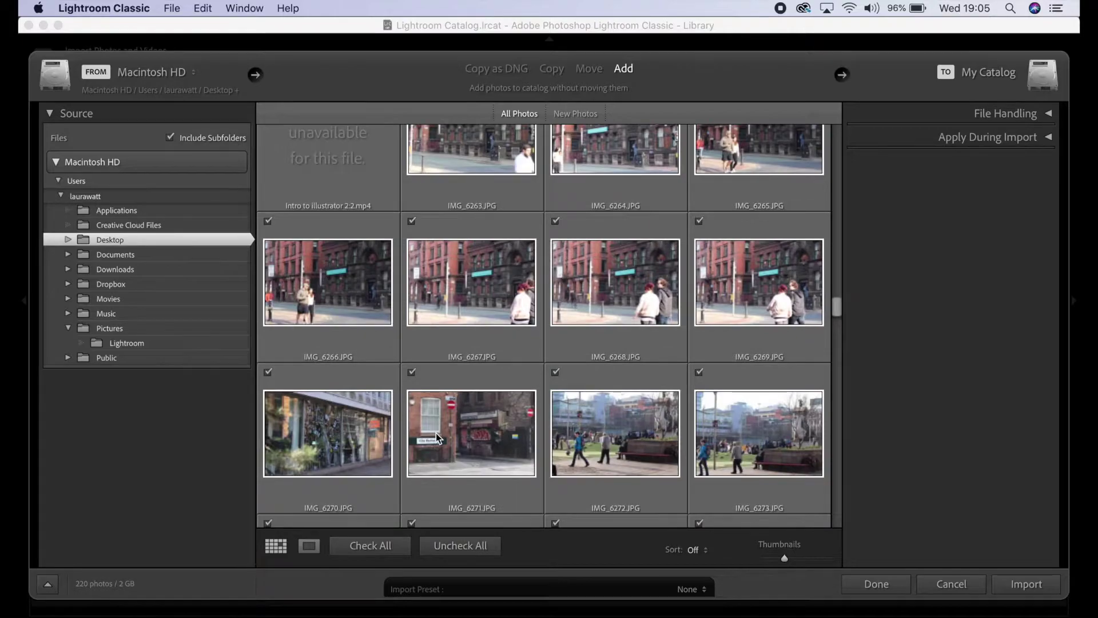
scroll(436, 434, "up", 2)
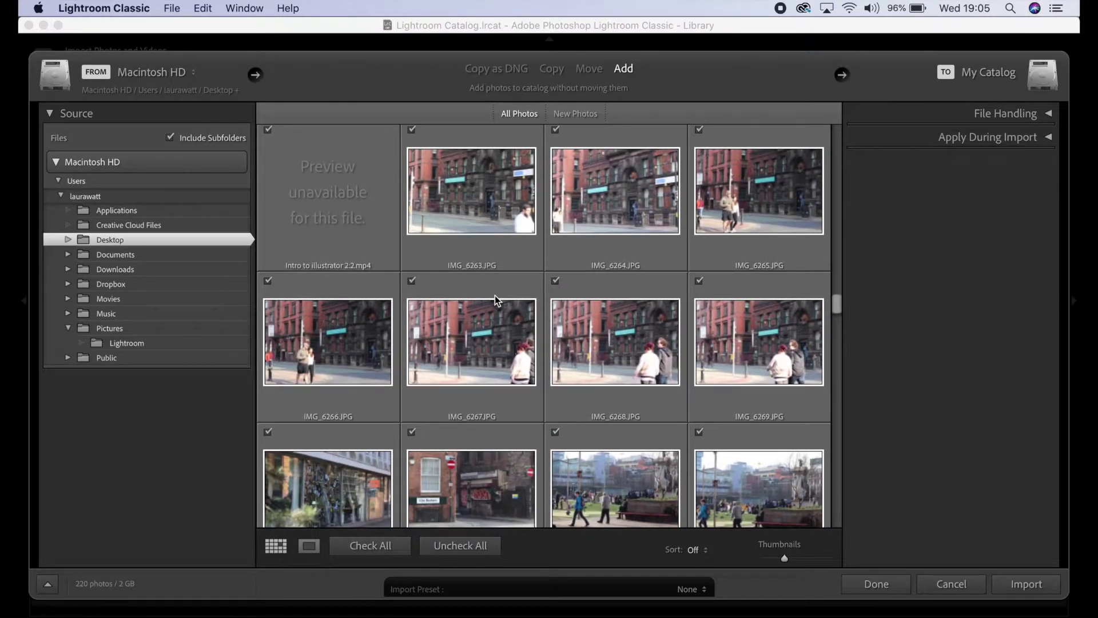
scroll(496, 295, "up", 3)
left_click(490, 296)
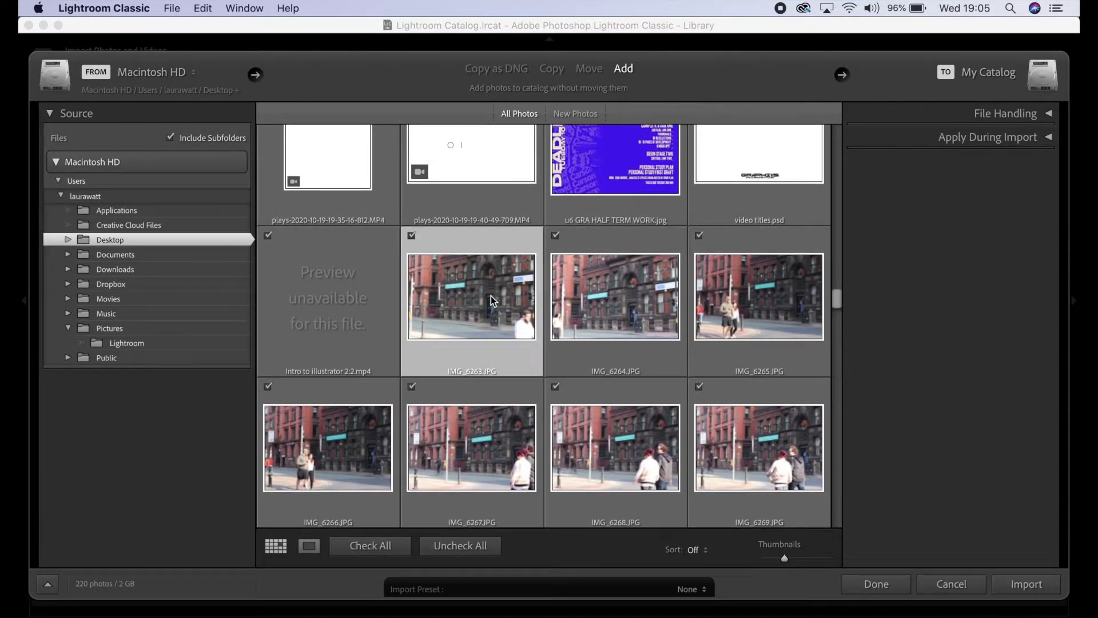
scroll(490, 296, "down", 15)
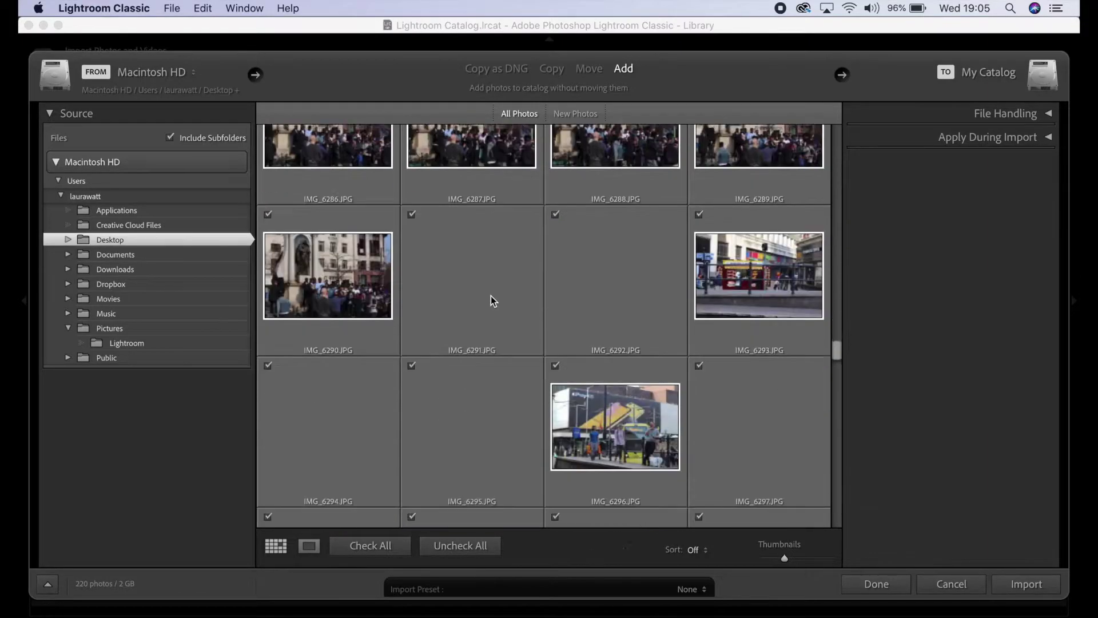
scroll(491, 296, "down", 10)
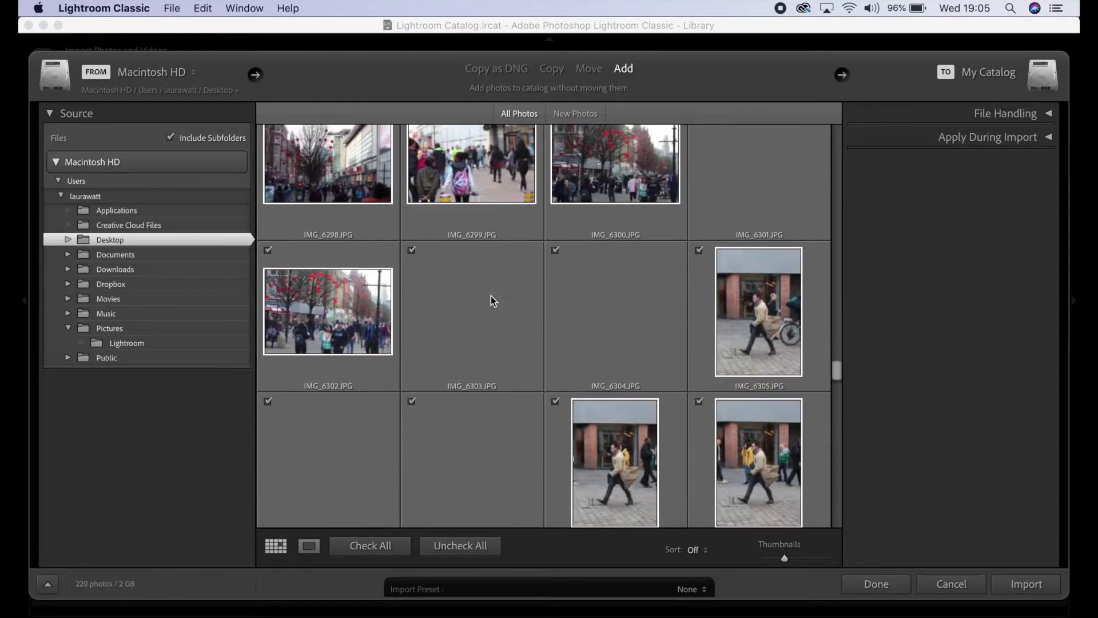
scroll(491, 297, "down", 10)
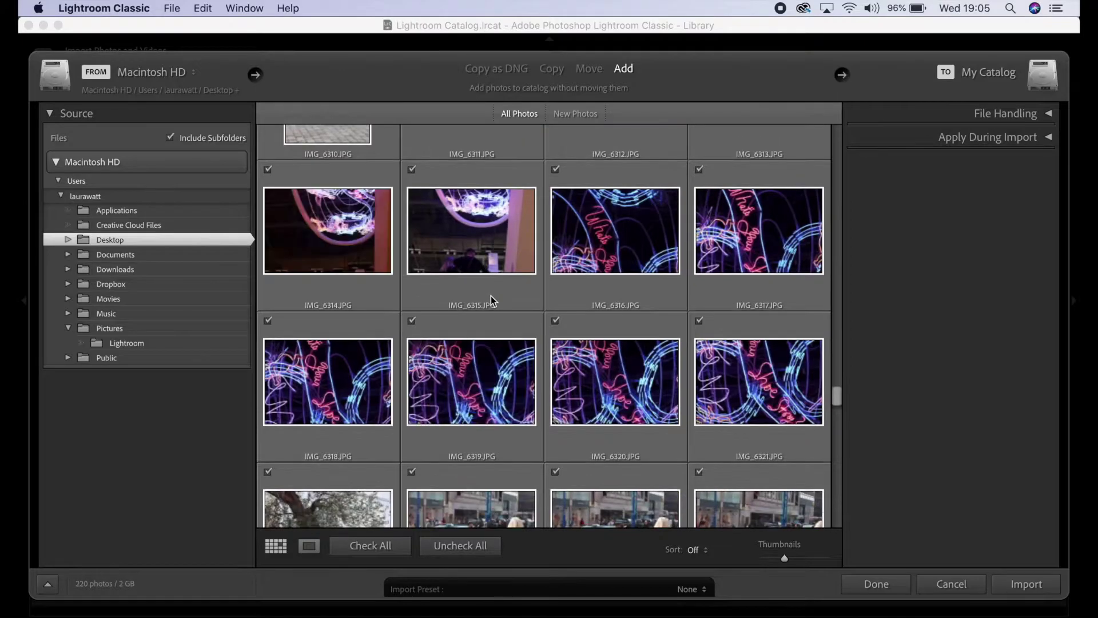
scroll(491, 296, "down", 8)
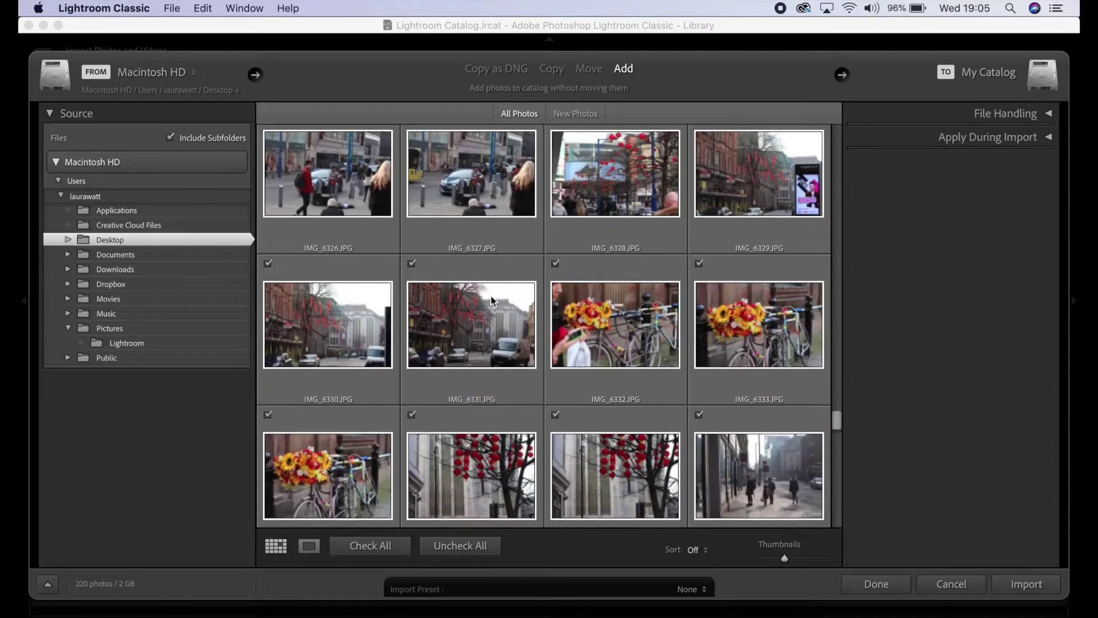
scroll(491, 296, "down", 8)
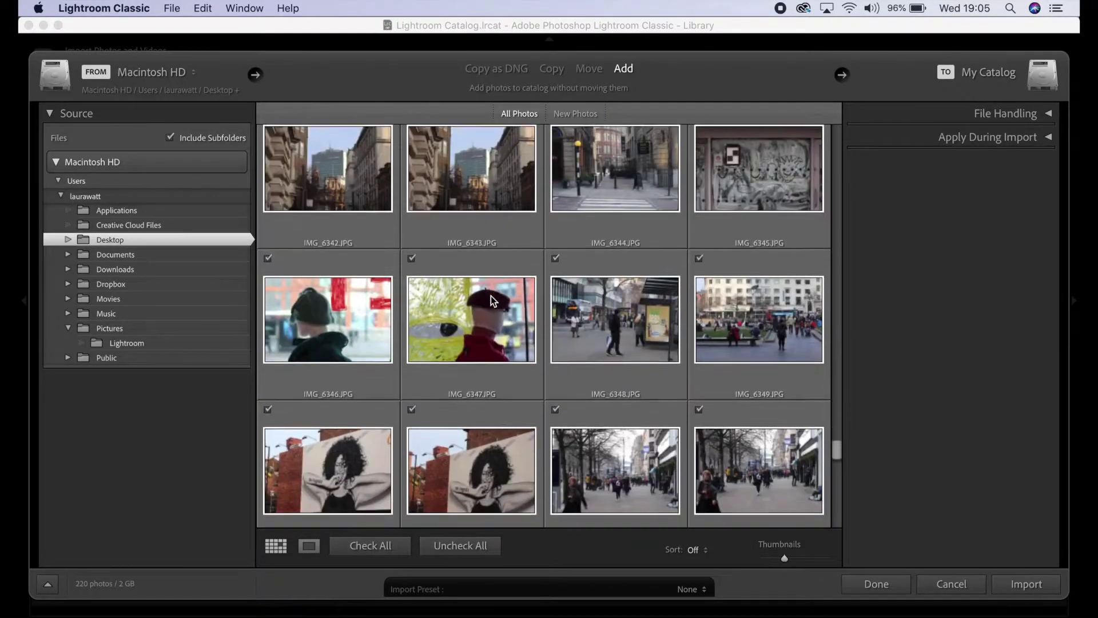
scroll(491, 296, "down", 8)
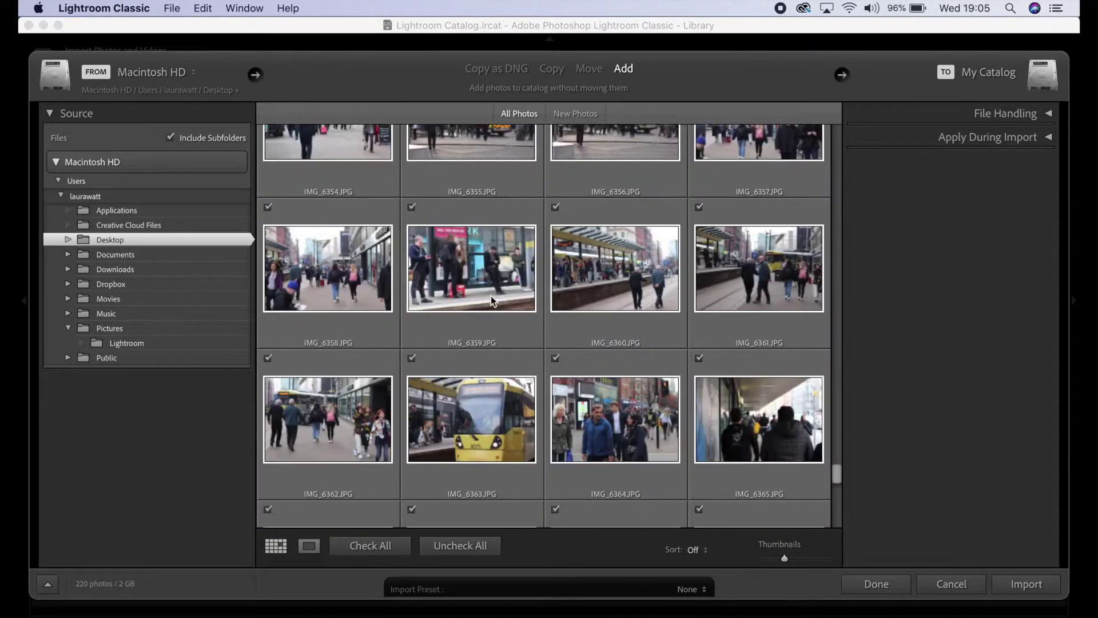
scroll(491, 296, "down", 8)
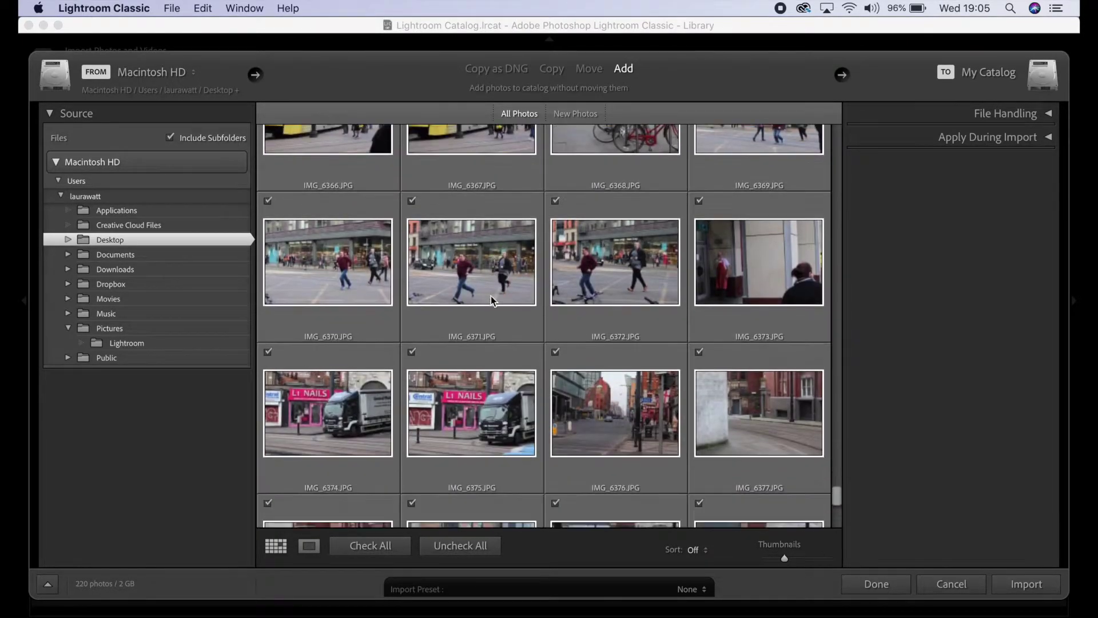
scroll(490, 297, "down", 3)
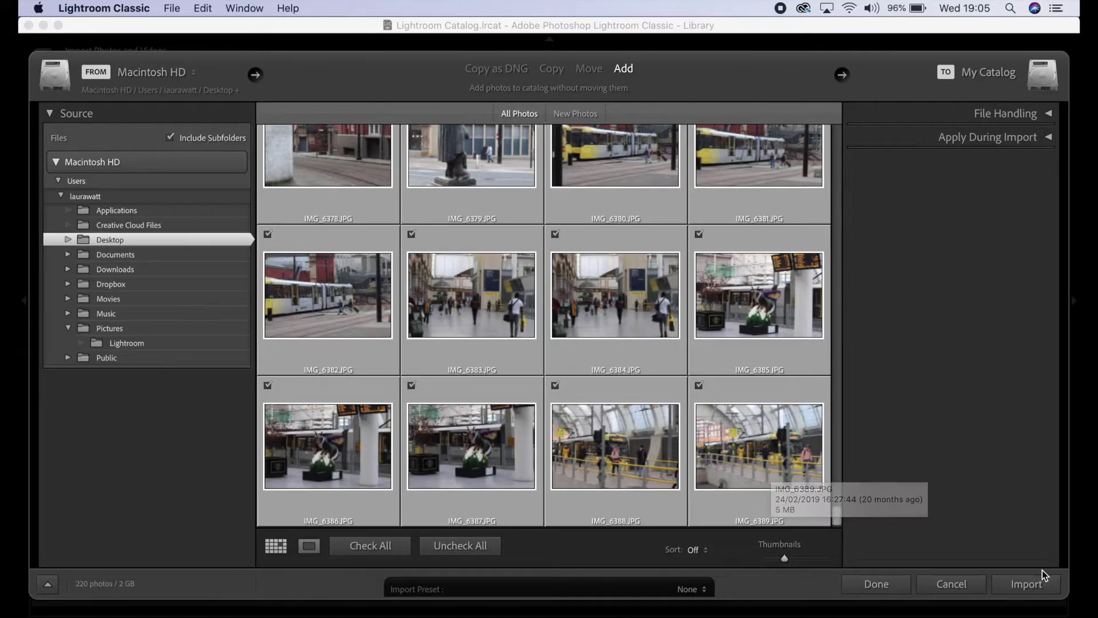
left_click(1033, 586)
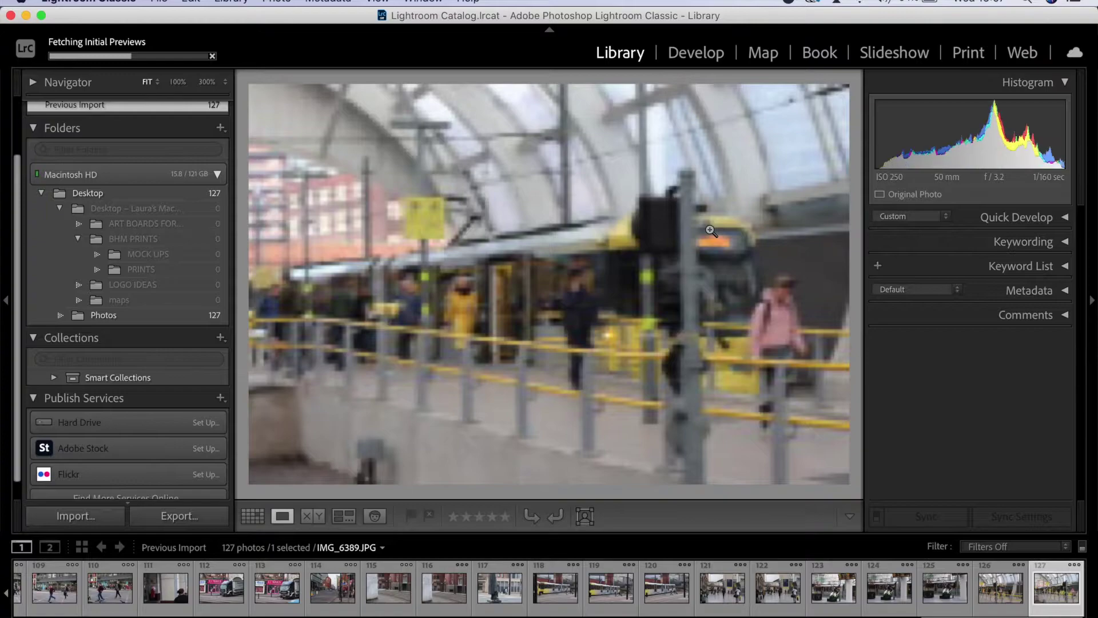
key("Left")
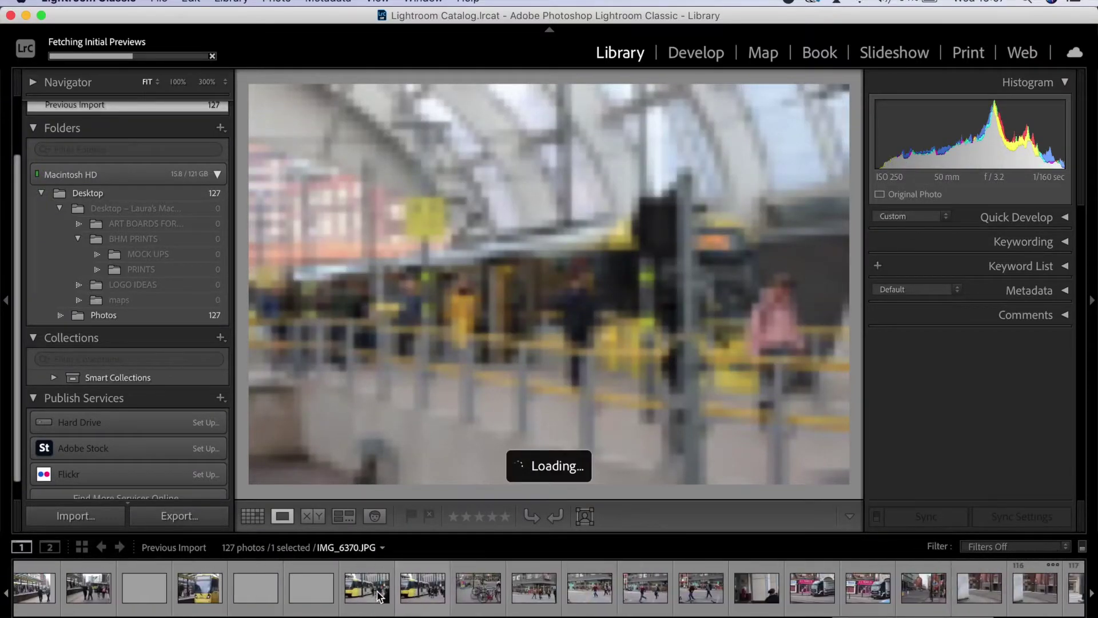
scroll(378, 589, "up", 5)
left_click(41, 193)
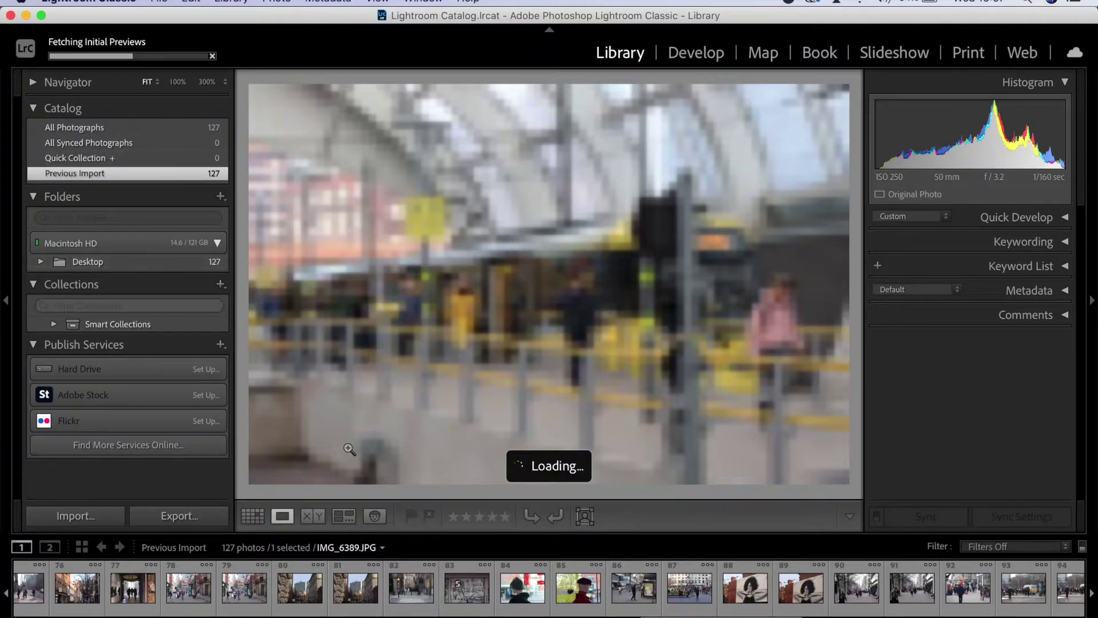
scroll(403, 584, "up", 5)
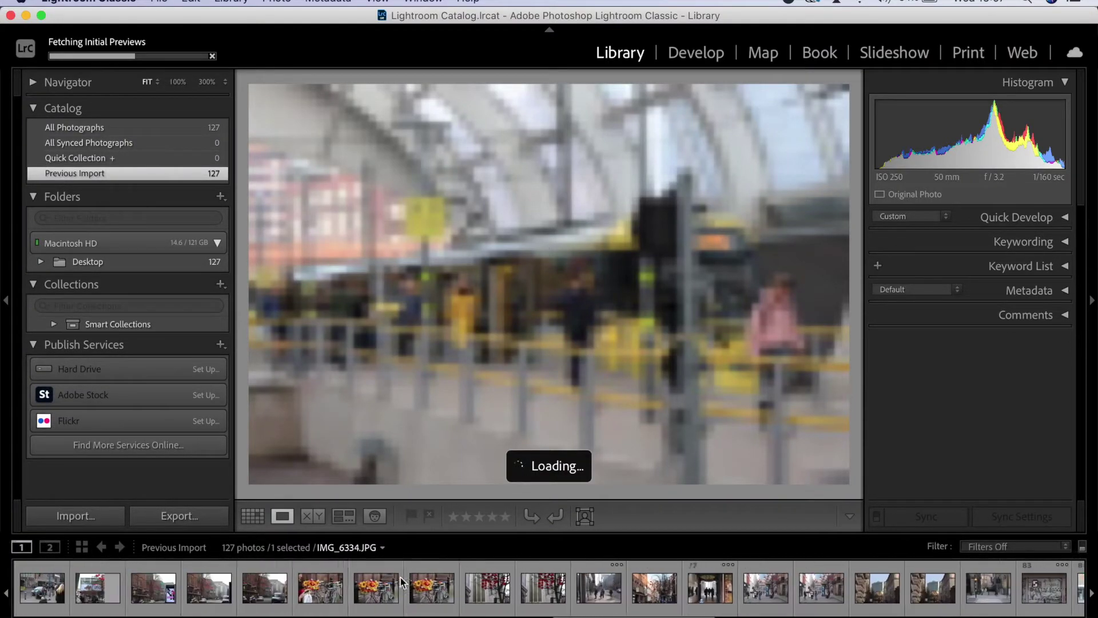
scroll(403, 583, "up", 5)
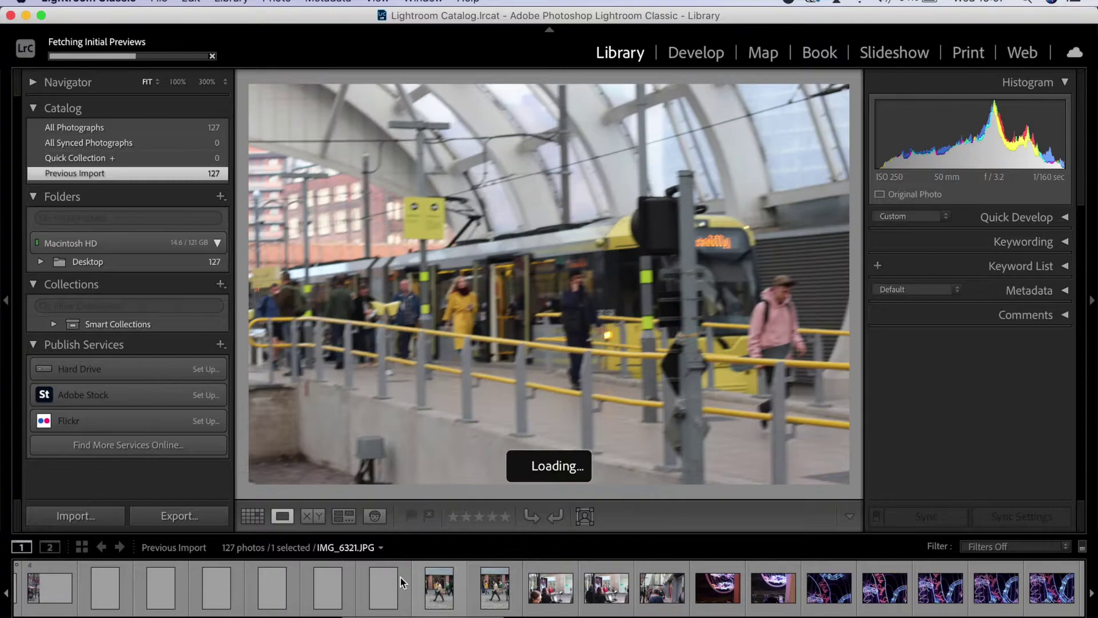
scroll(403, 583, "up", 3)
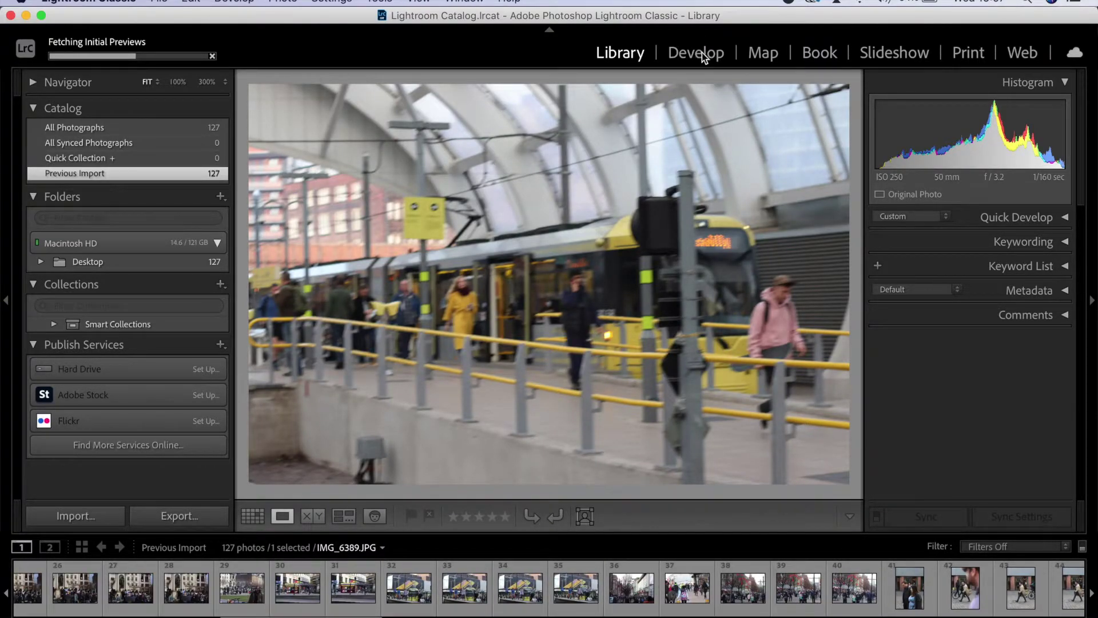
left_click(702, 53)
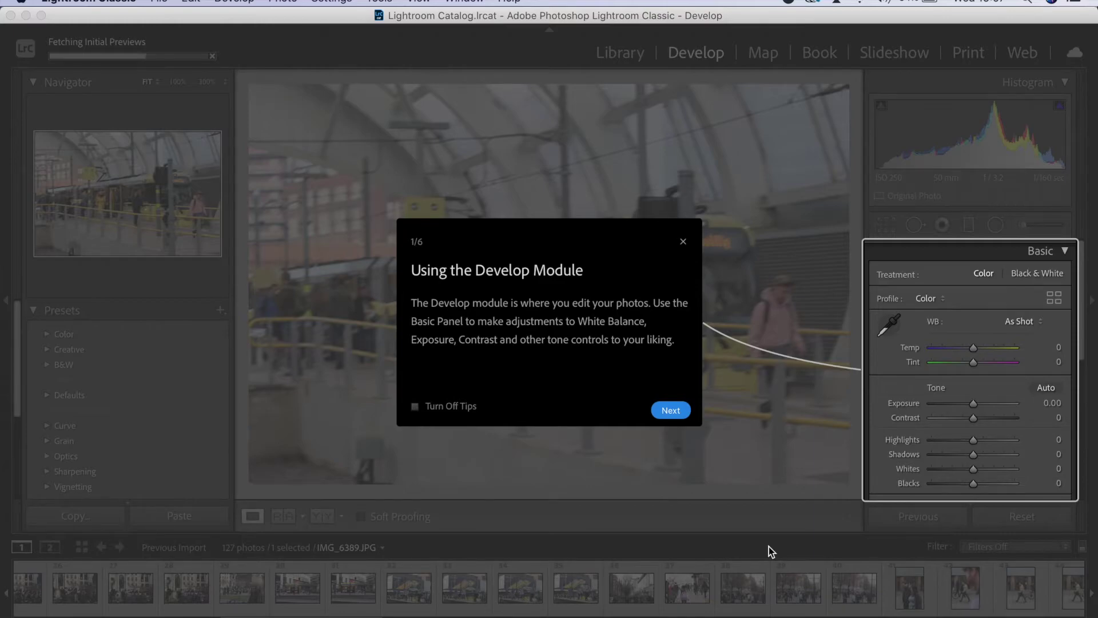
Page through the six Develop module tips and close them
left_click(671, 411)
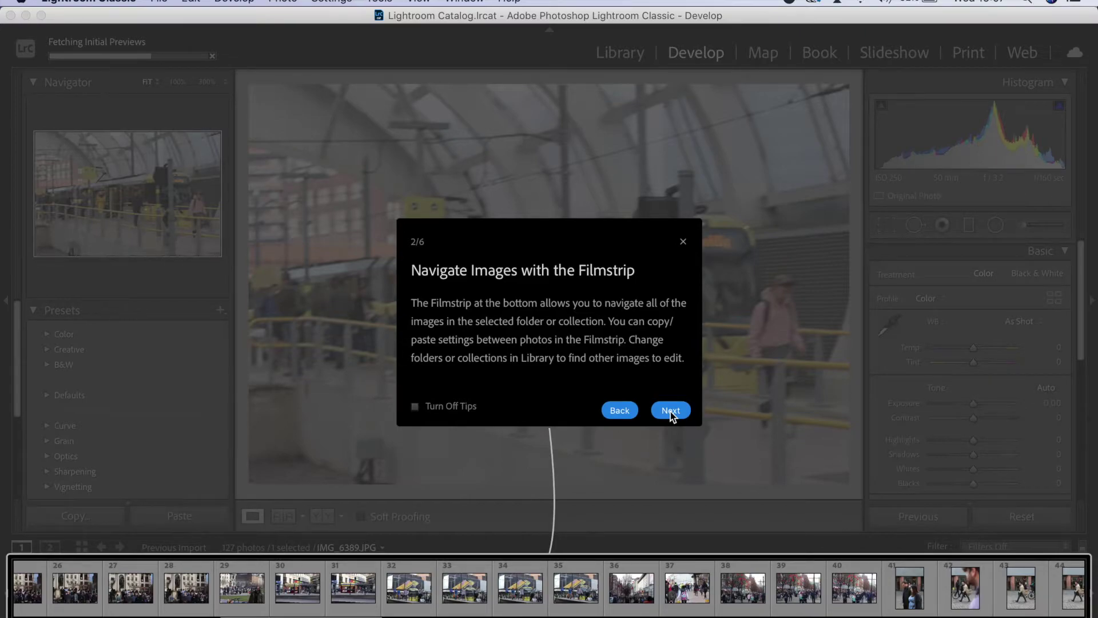
left_click(671, 410)
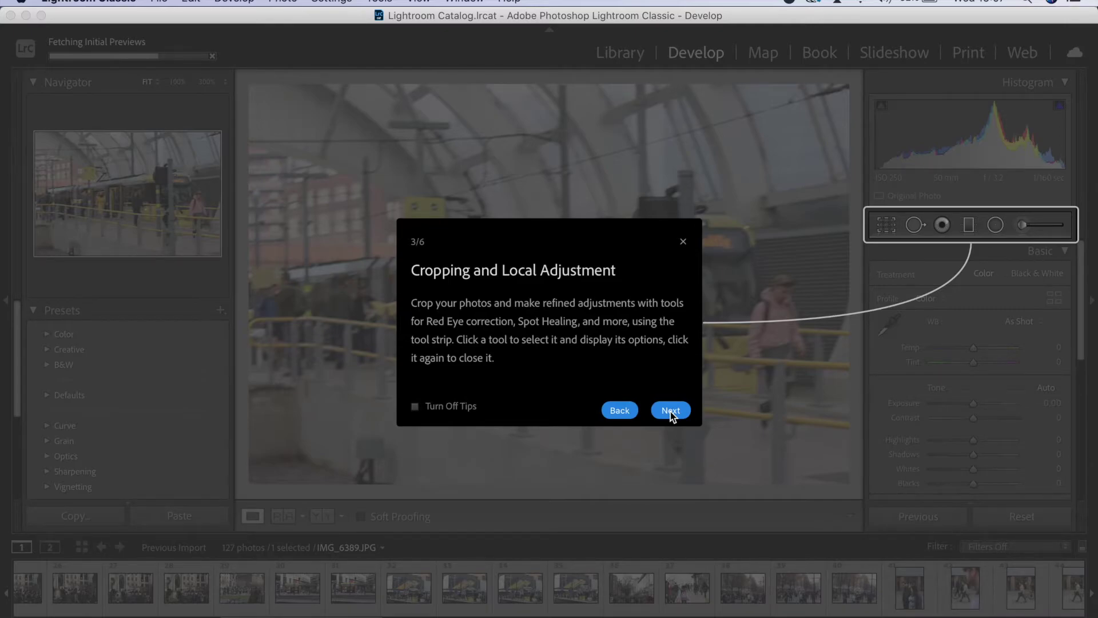
left_click(670, 411)
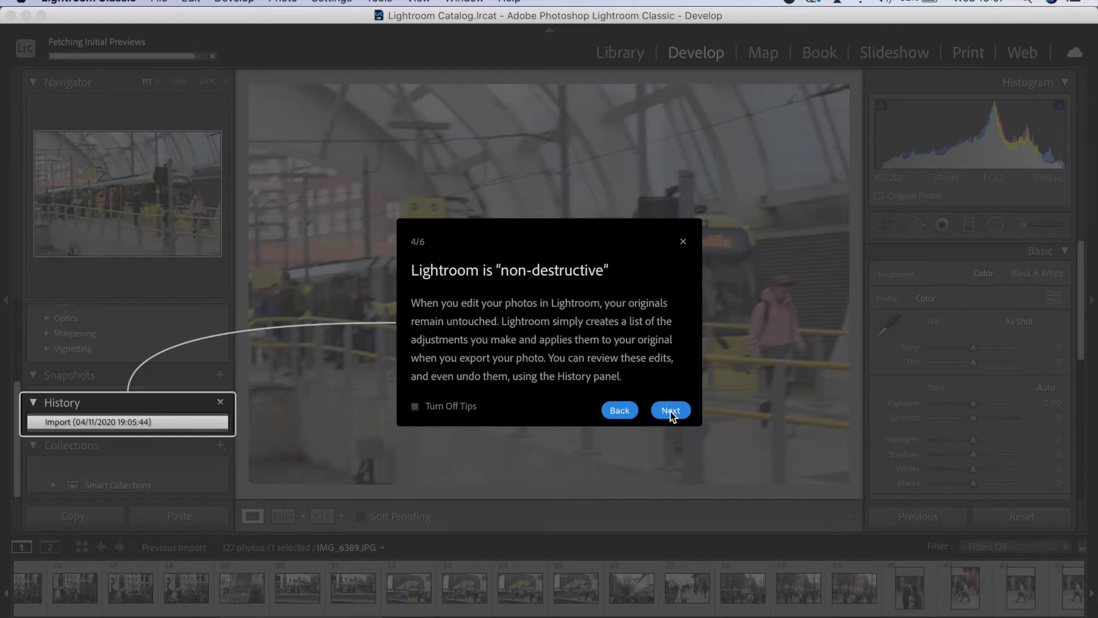
left_click(671, 411)
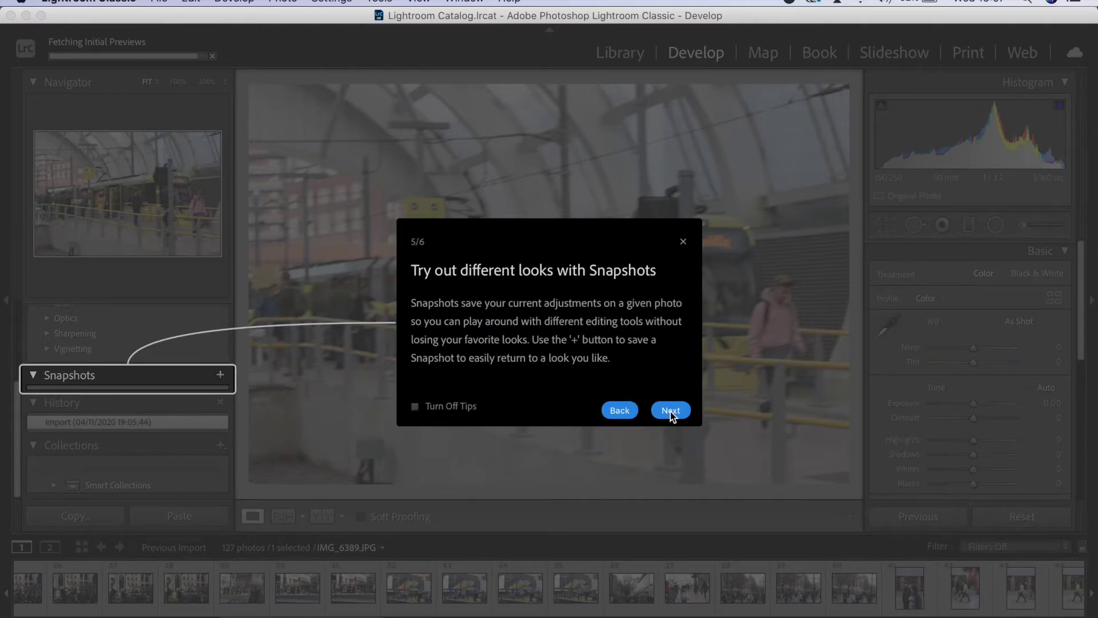
left_click(671, 411)
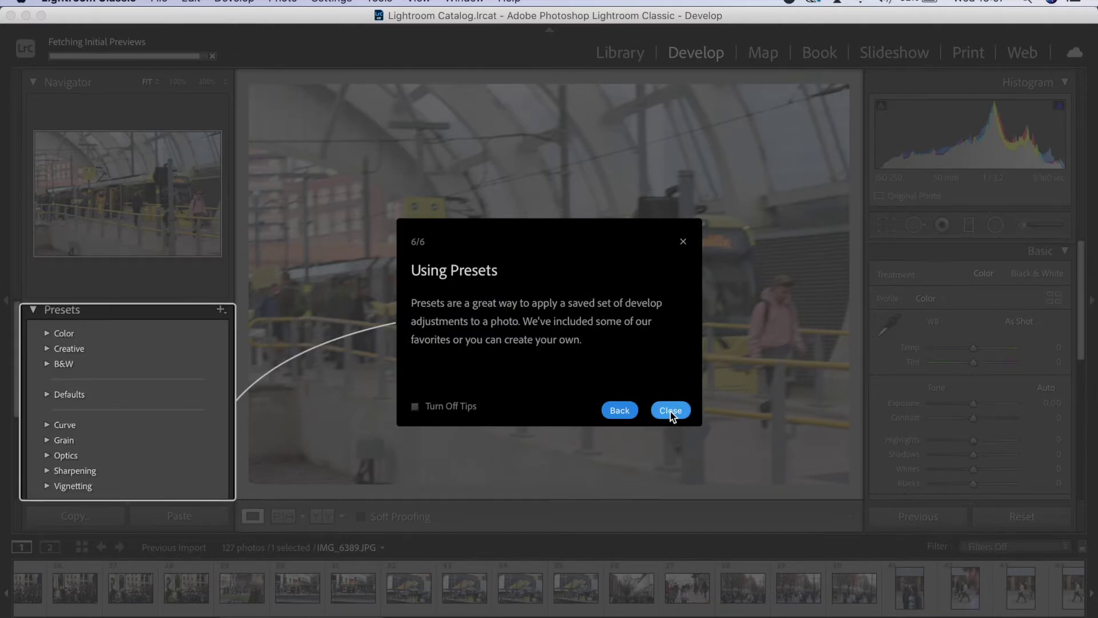
left_click(670, 411)
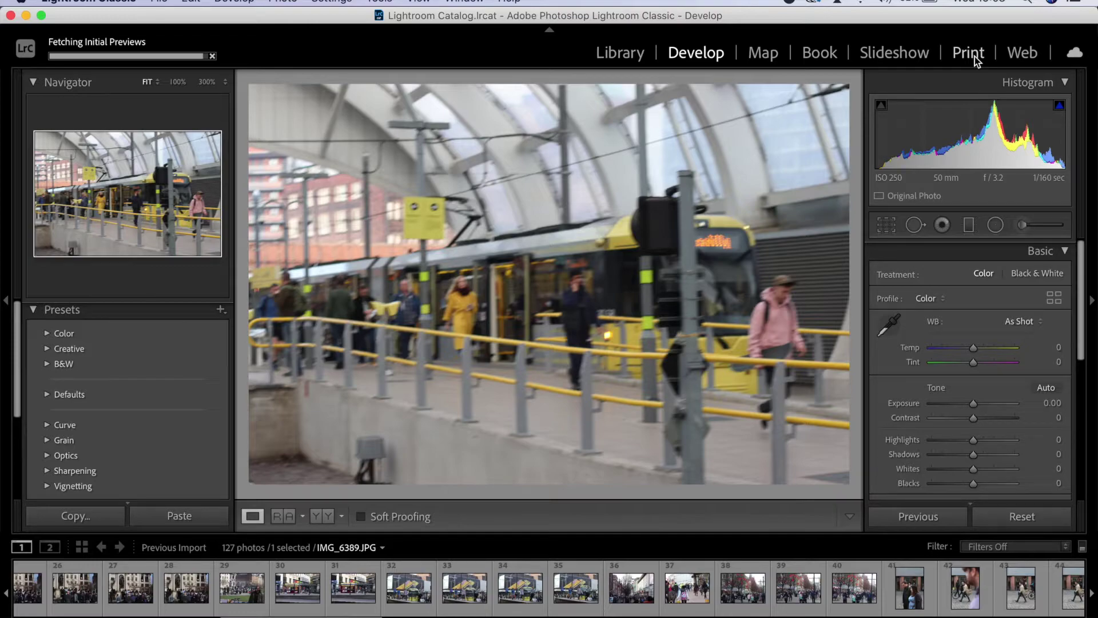
left_click(975, 56)
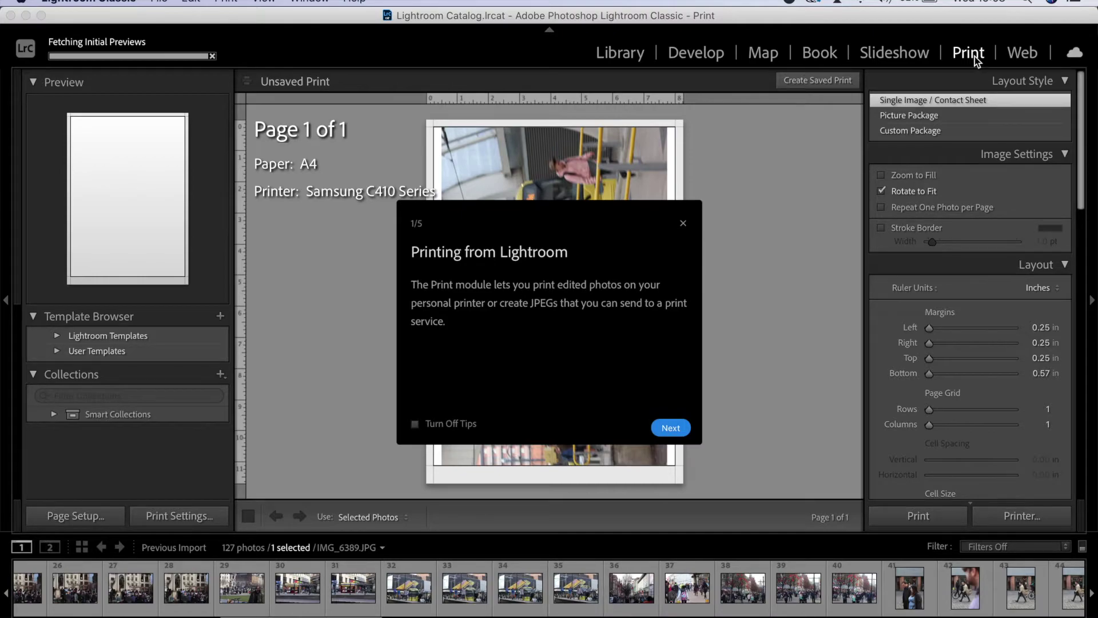
Page through the five Print module tips and close the last one
left_click(674, 433)
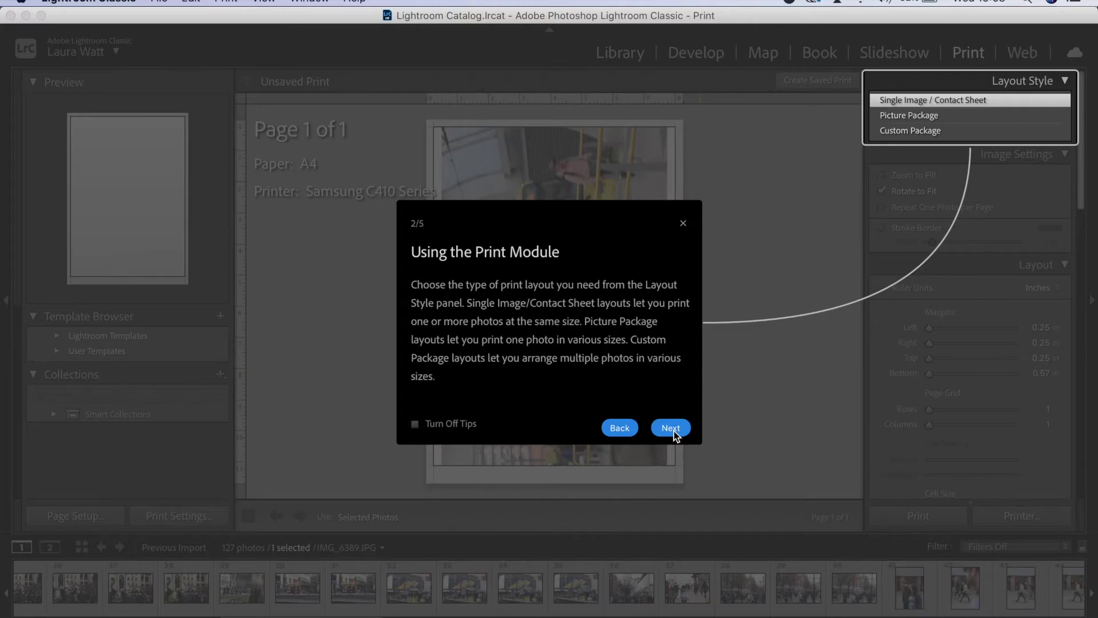
left_click(674, 431)
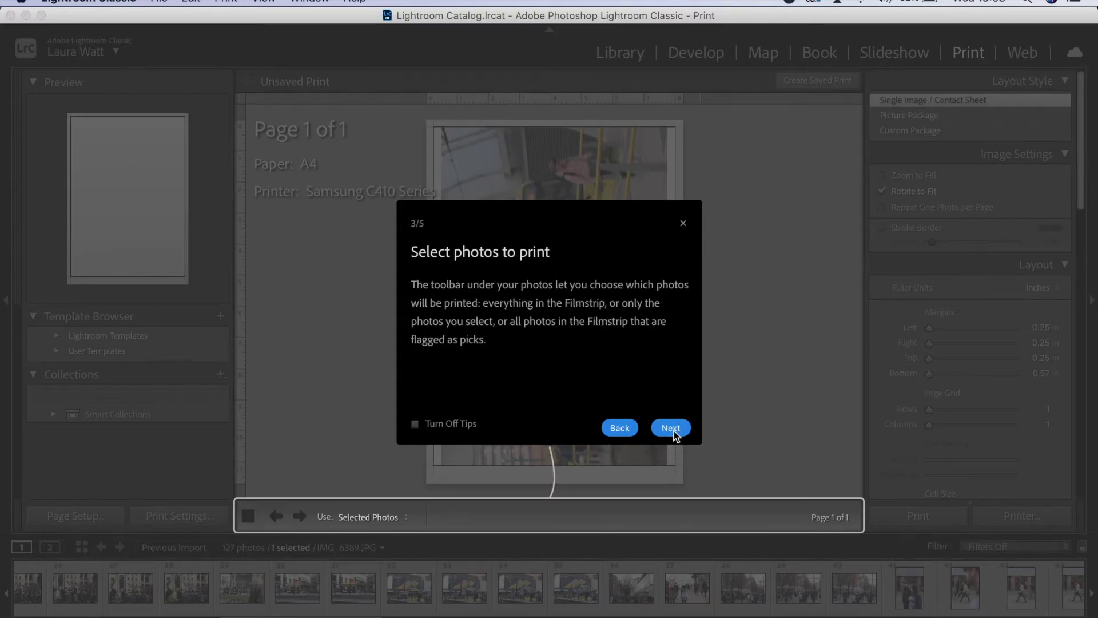
left_click(671, 429)
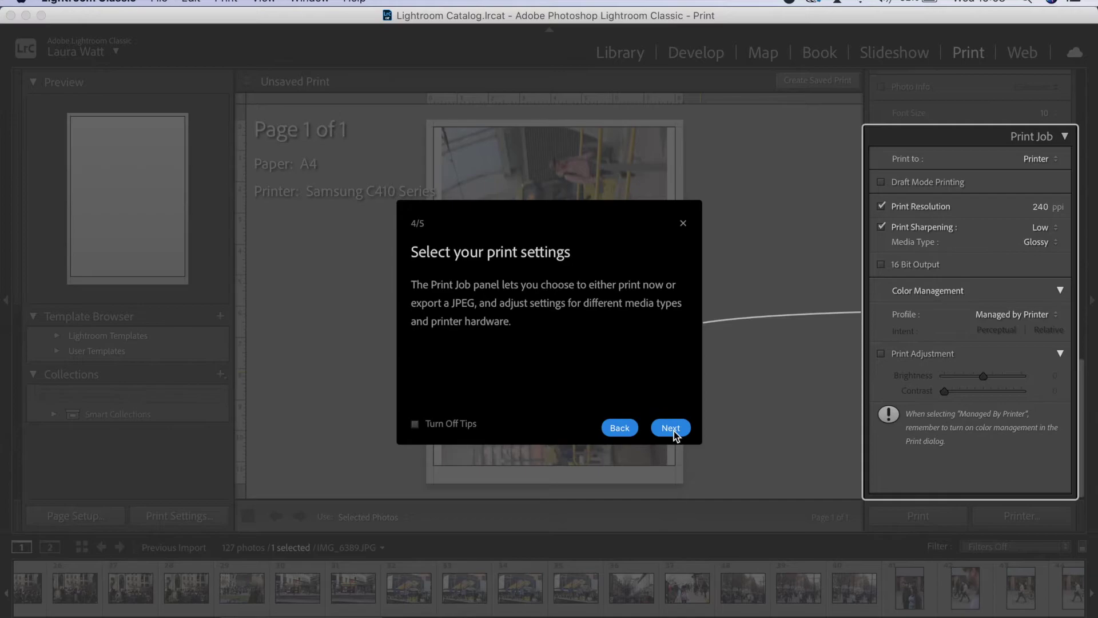
left_click(674, 431)
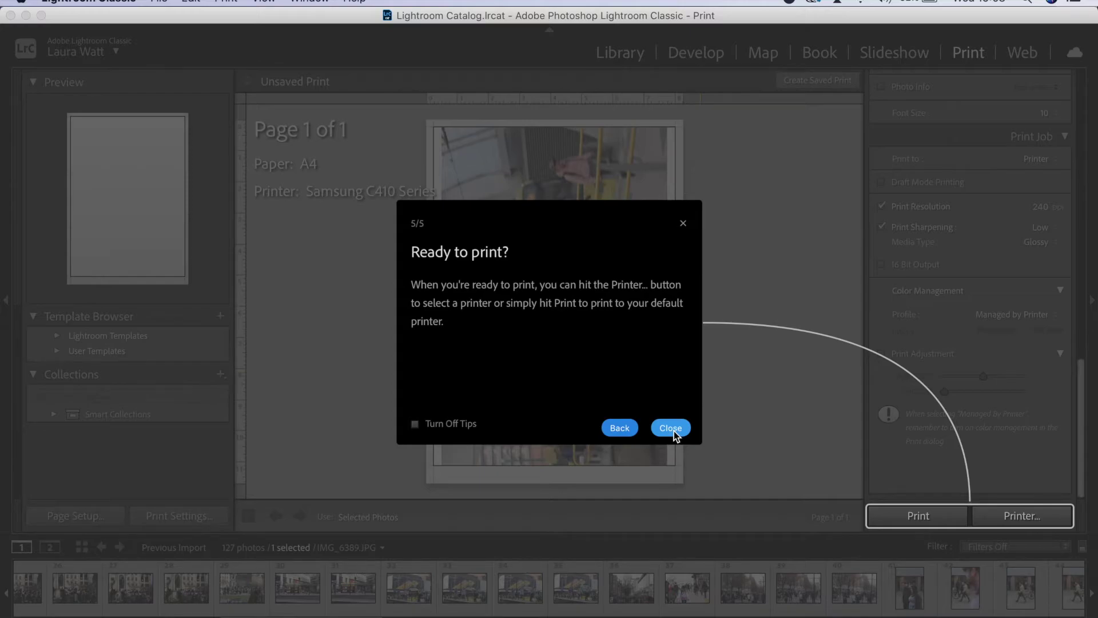
left_click(670, 427)
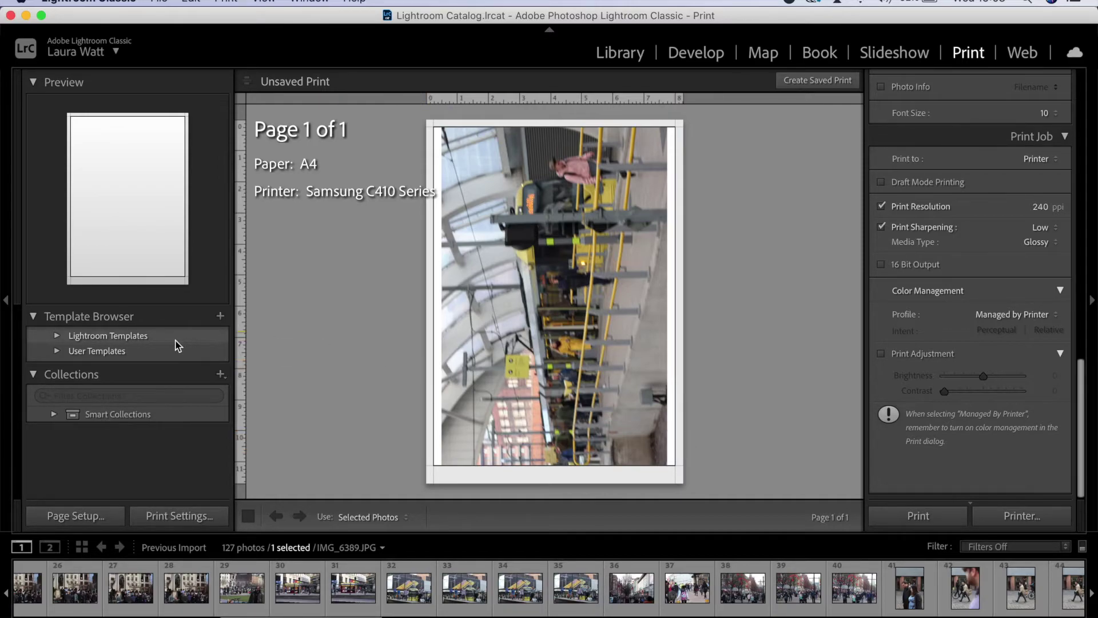
Try the Picture Package and Custom Package layout styles, then return to Single Image / Contact Sheet
scroll(991, 253, "up", 15)
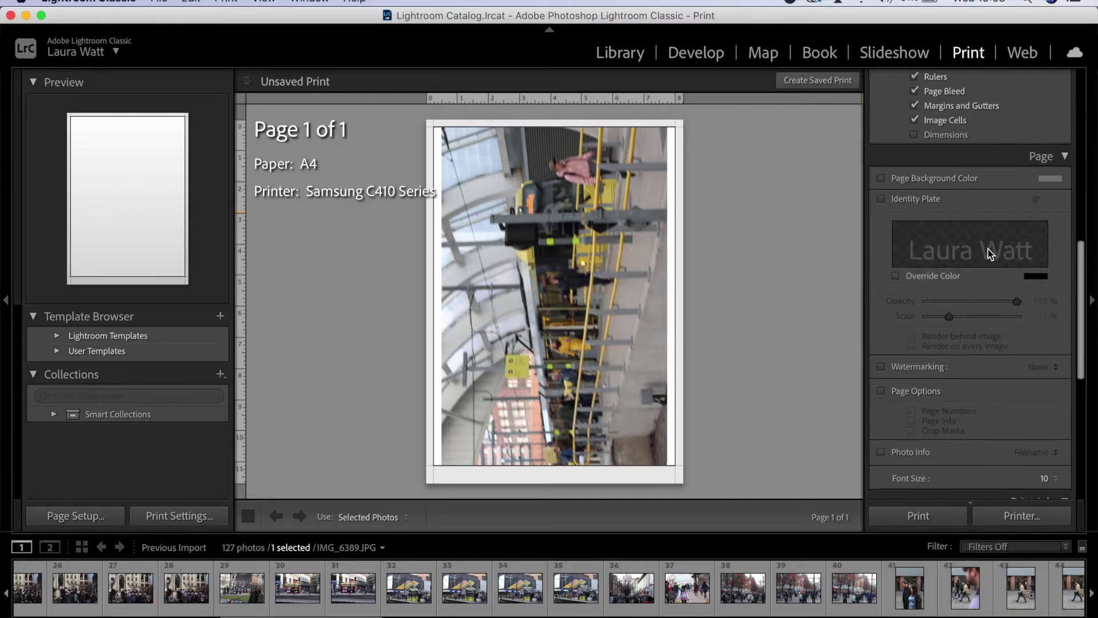
scroll(991, 253, "up", 5)
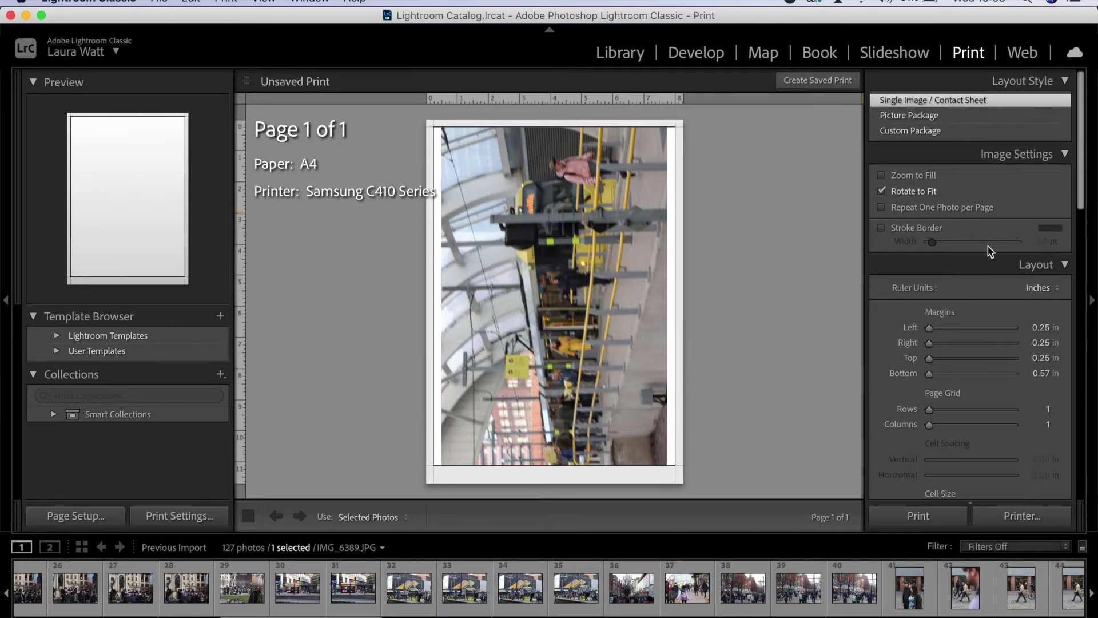
left_click(939, 119)
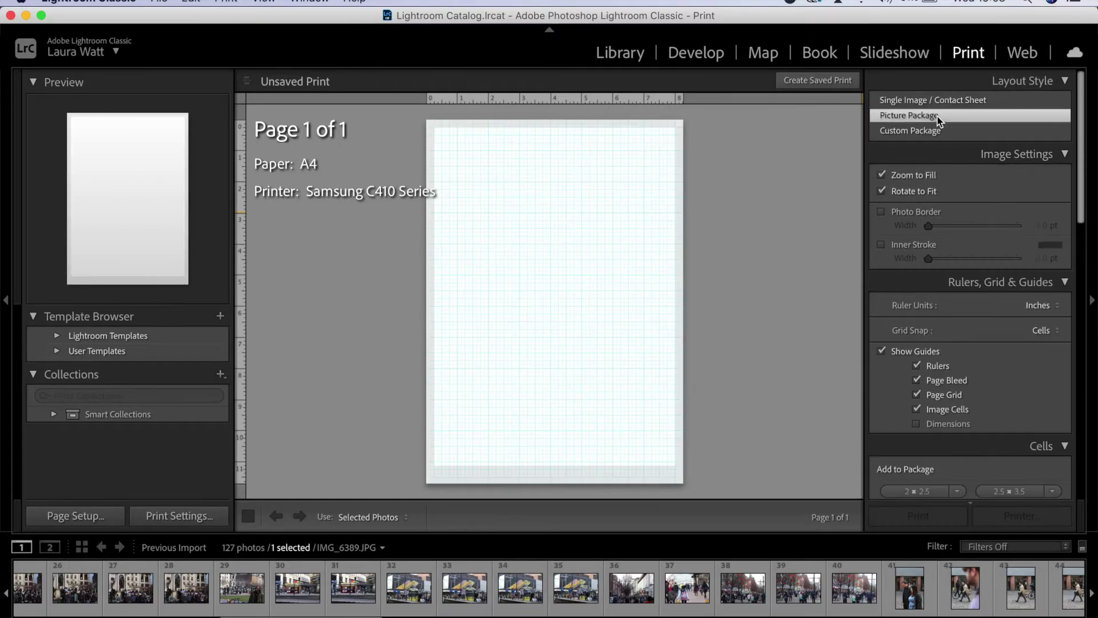
left_click(936, 132)
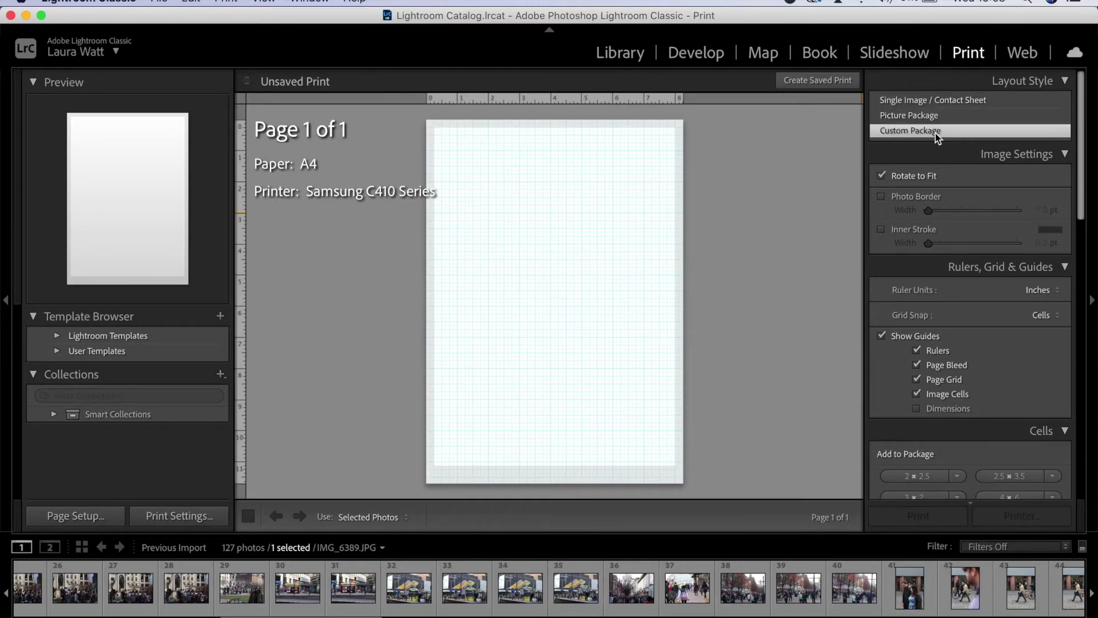
left_click(926, 101)
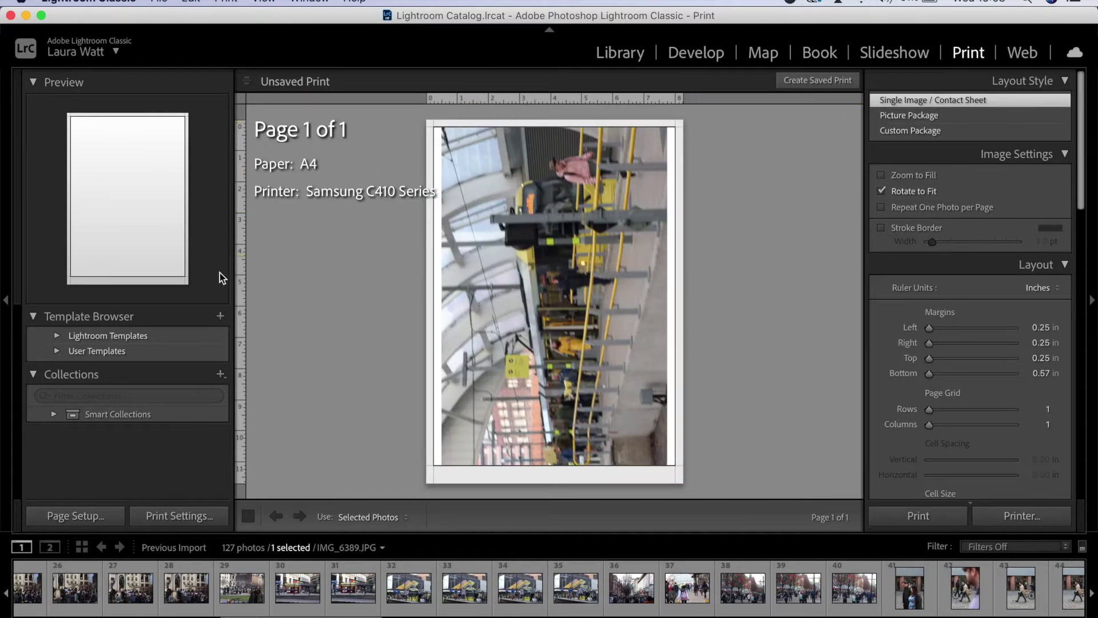
Expand Lightroom Templates and apply the 5x9 Landscape Contact Sheet template
left_click(59, 335)
scroll(152, 409, "down", 3)
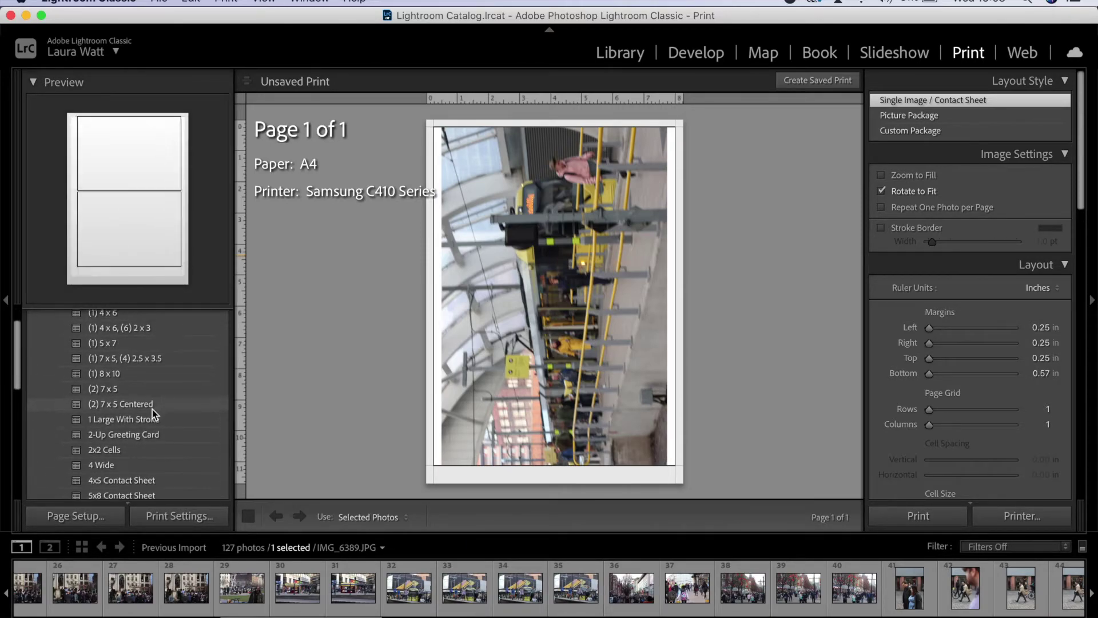
scroll(152, 410, "down", 5)
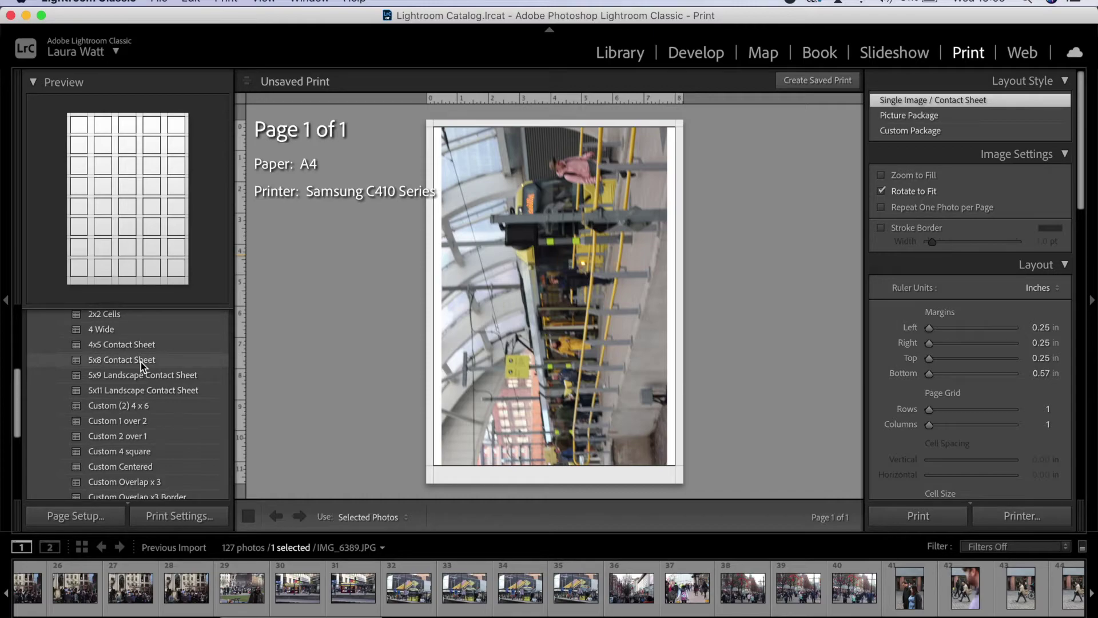
scroll(139, 431, "down", 5)
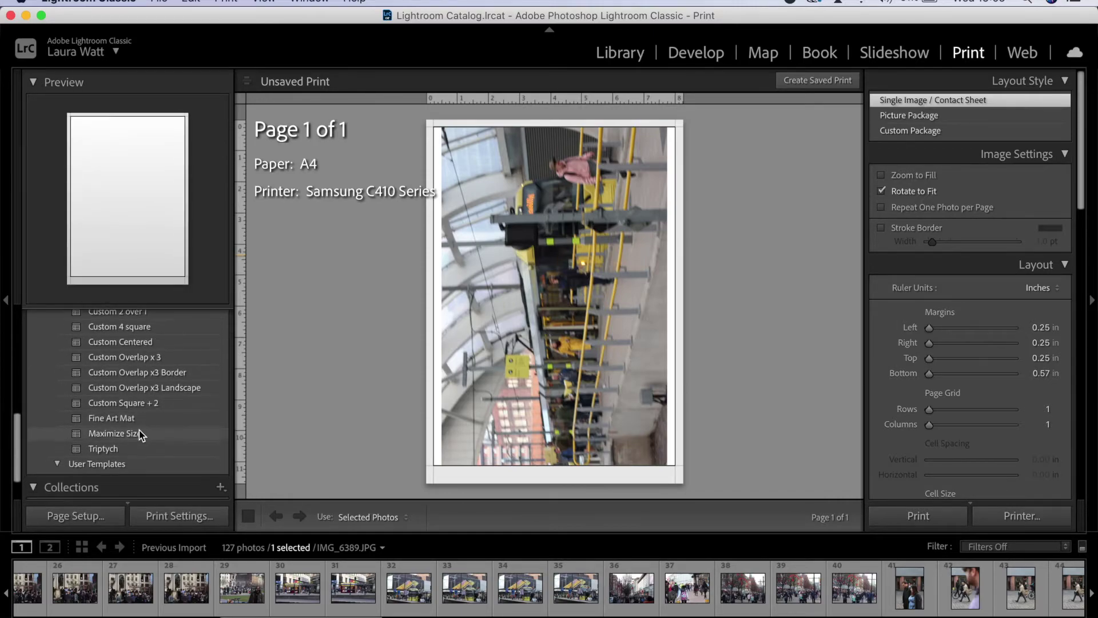
scroll(139, 430, "up", 7)
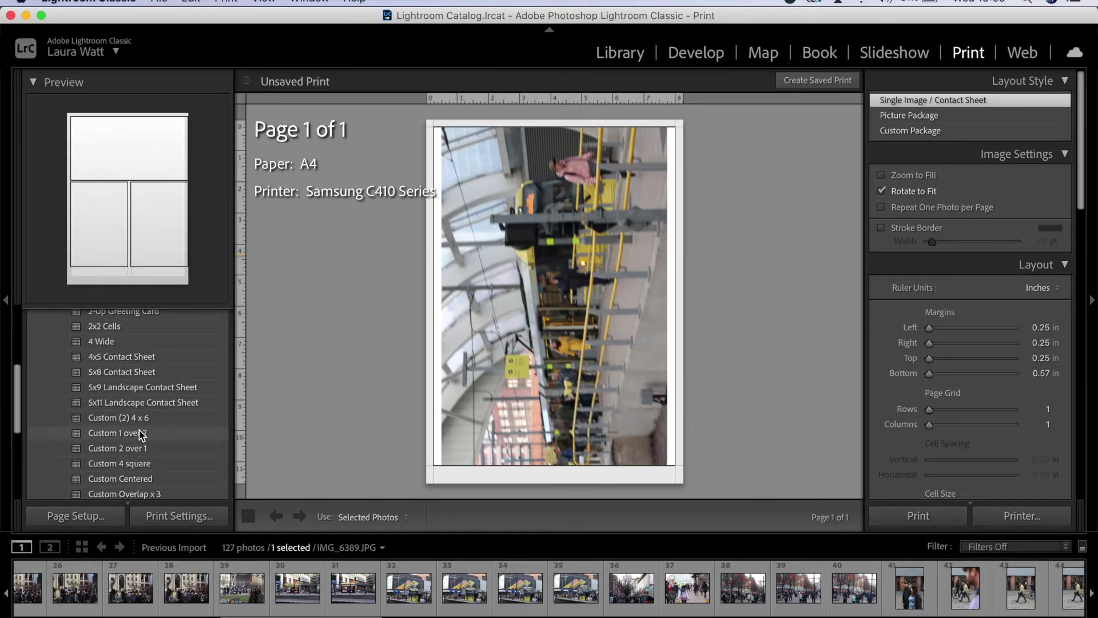
scroll(139, 430, "up", 3)
scroll(139, 430, "down", 4)
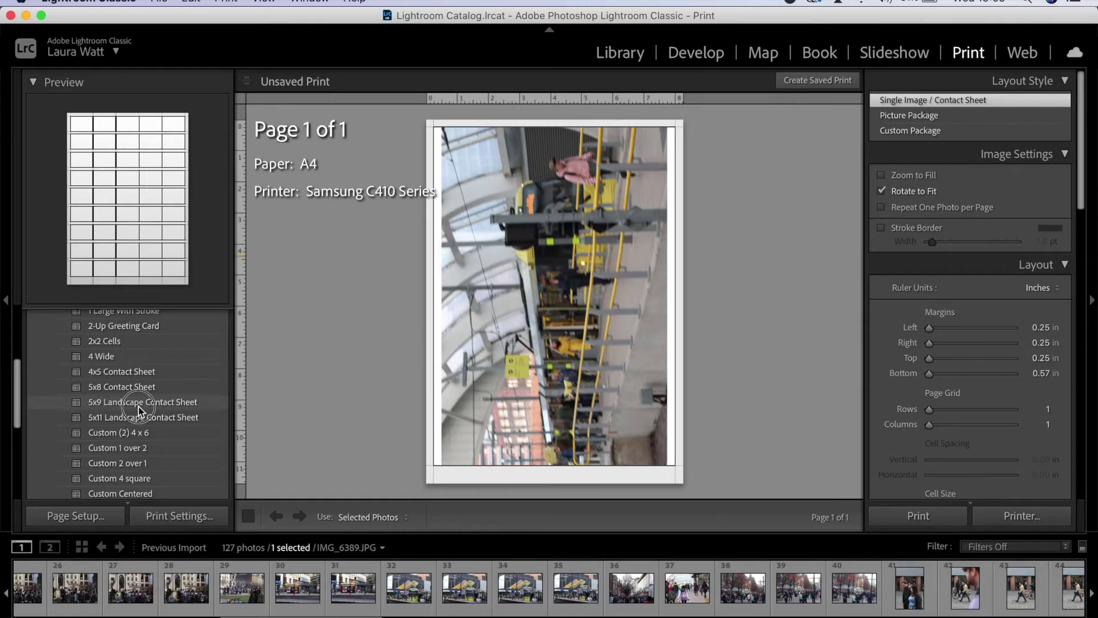
left_click(138, 403)
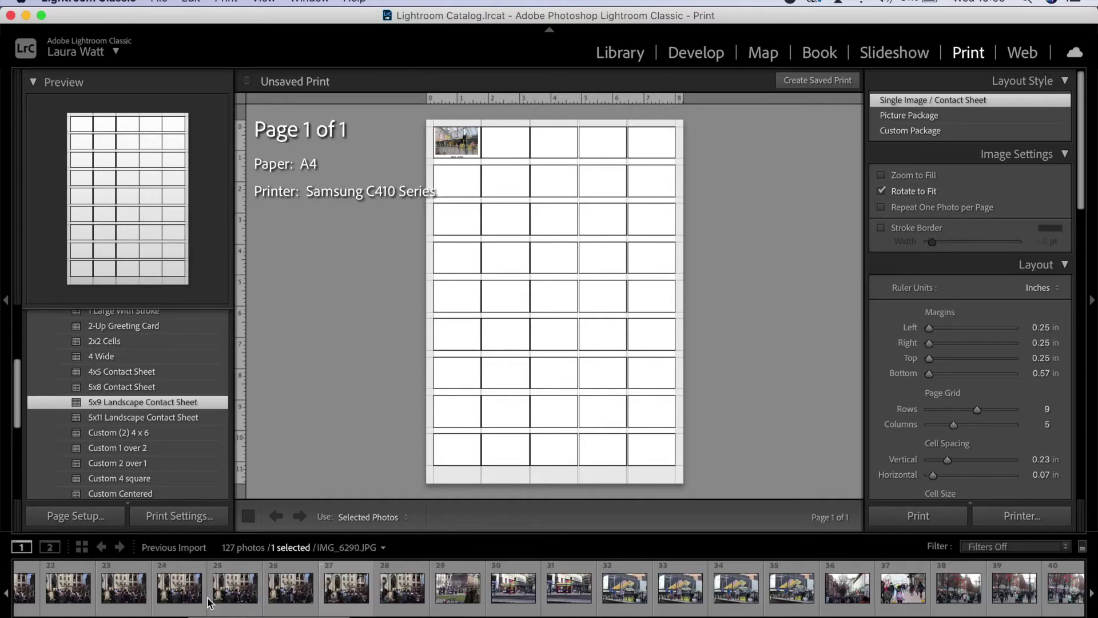
scroll(223, 584, "up", 10)
left_click(46, 589)
scroll(46, 590, "down", 10)
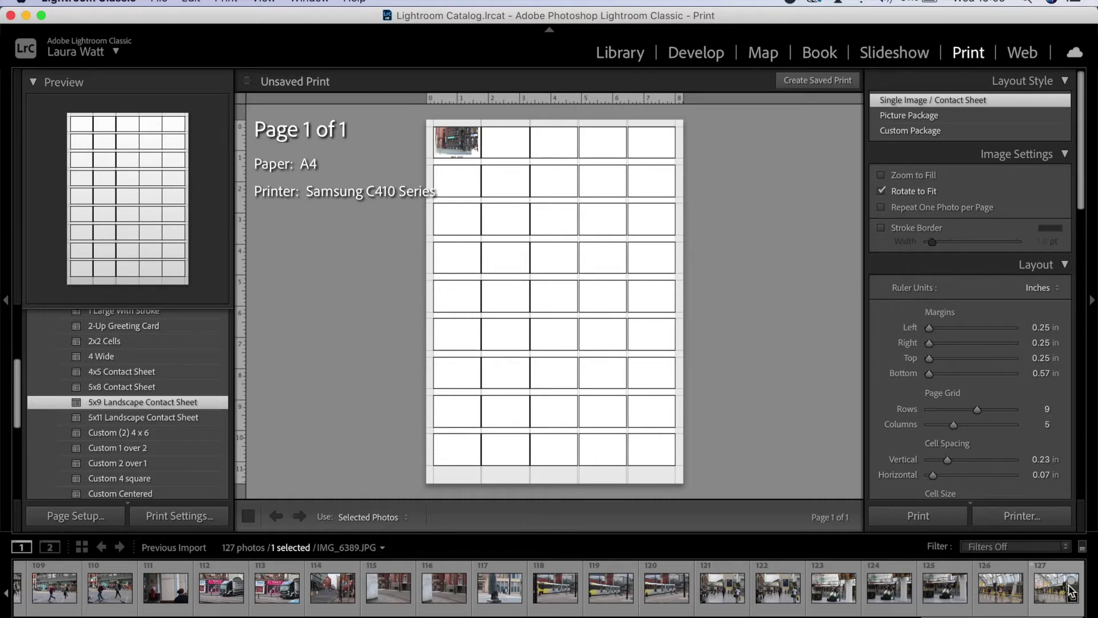
left_click(1059, 594, "shift")
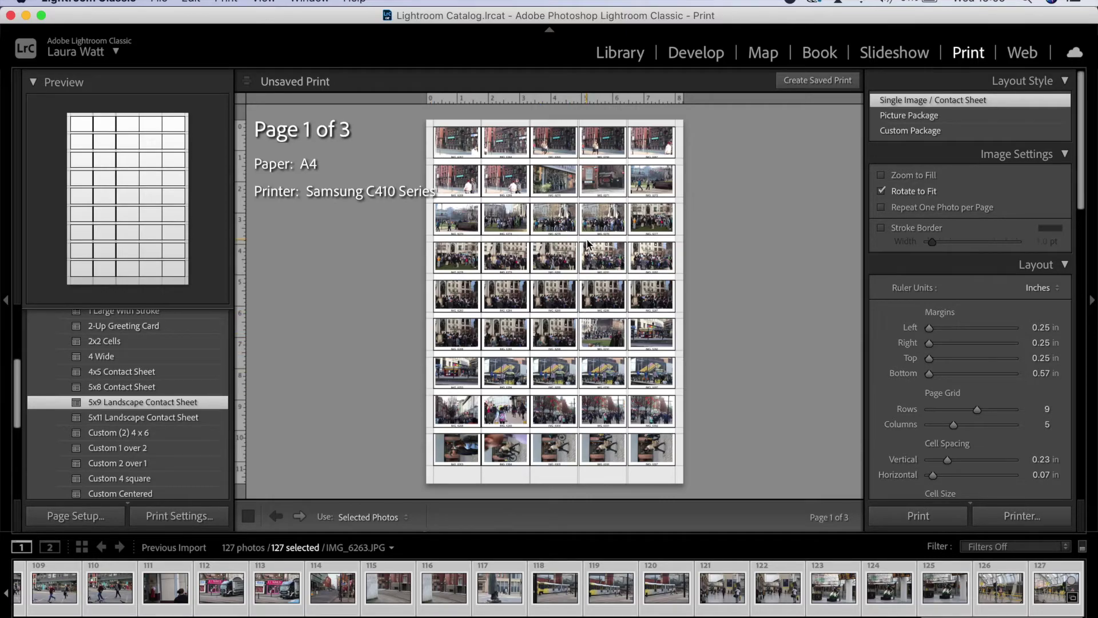
left_click(299, 517)
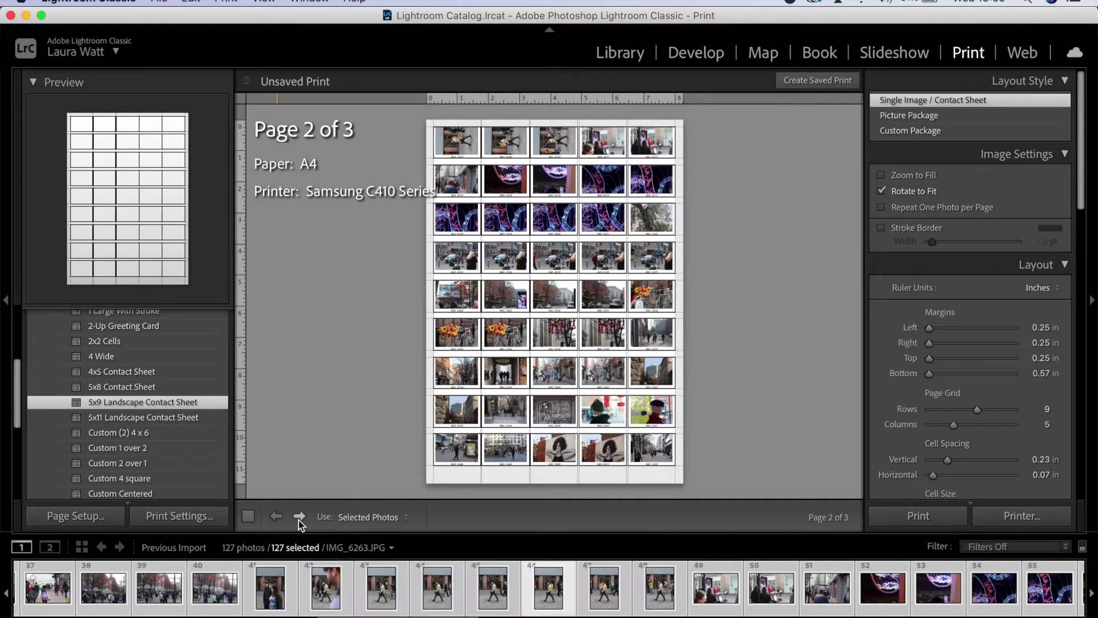
left_click(299, 517)
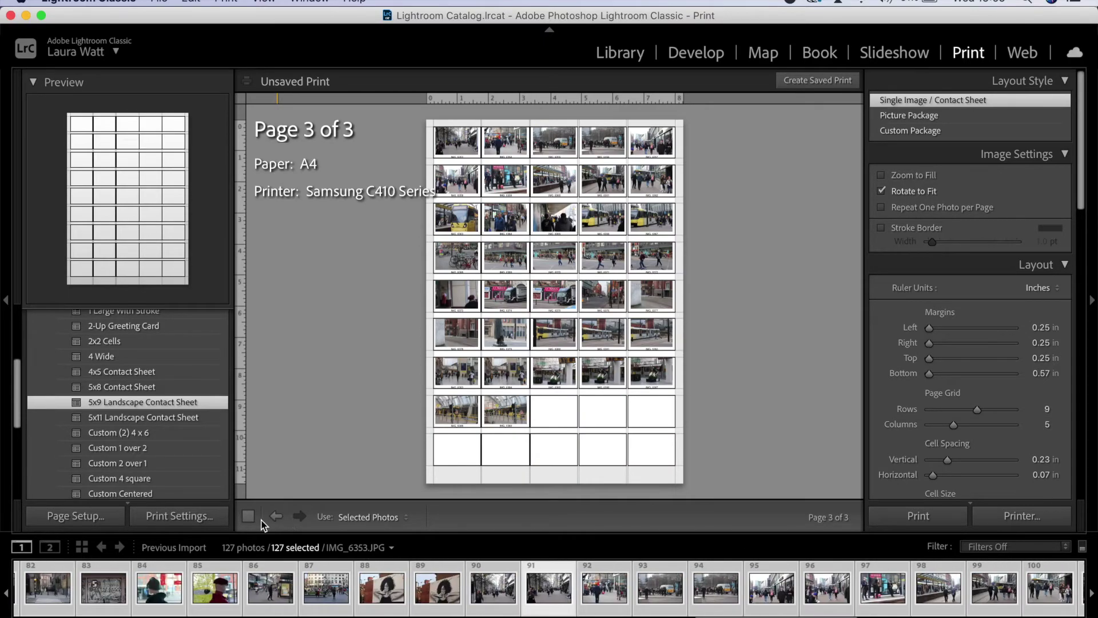
left_click(276, 517)
left_click(276, 516)
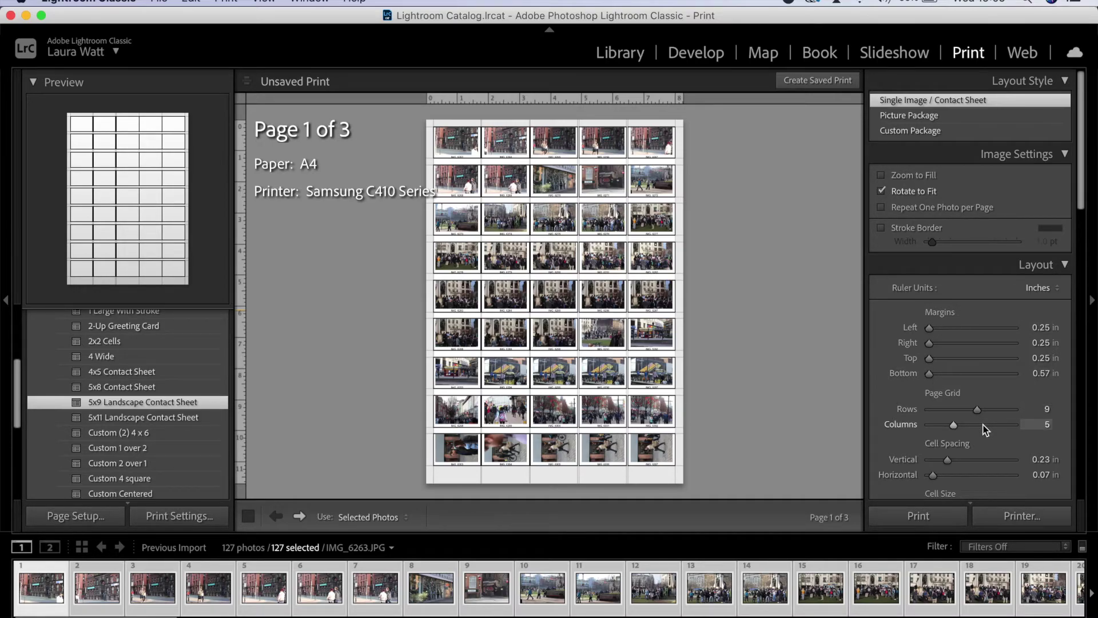
Set the grid to 8 rows, widen the left margin, add 0.14 in horizontal spacing, and hide guides
left_click(980, 411)
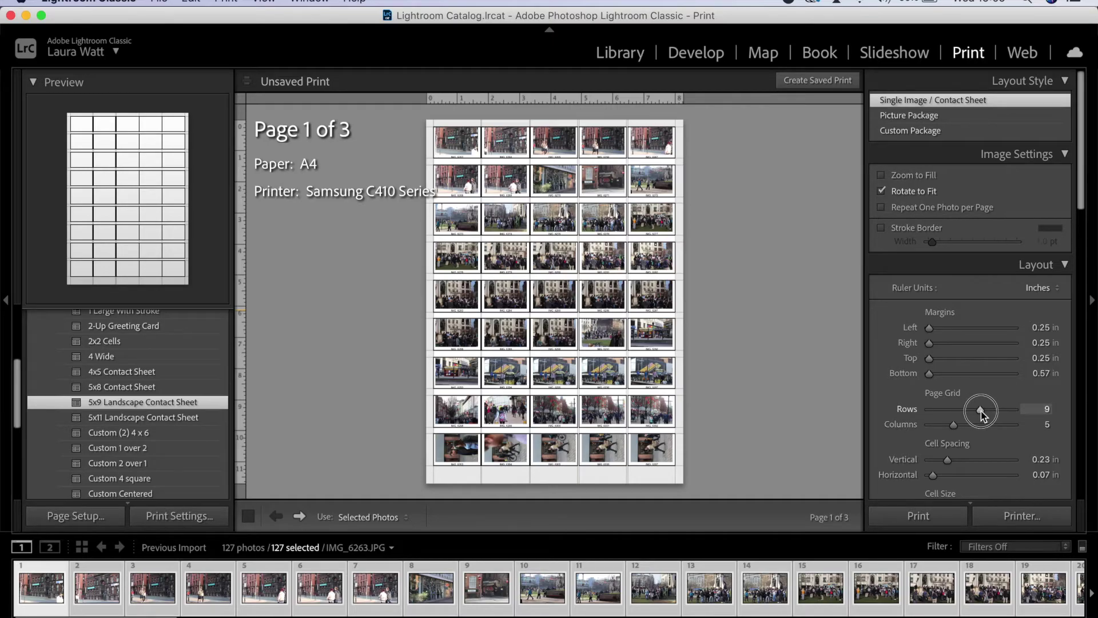
left_click_drag(980, 410, 971, 417)
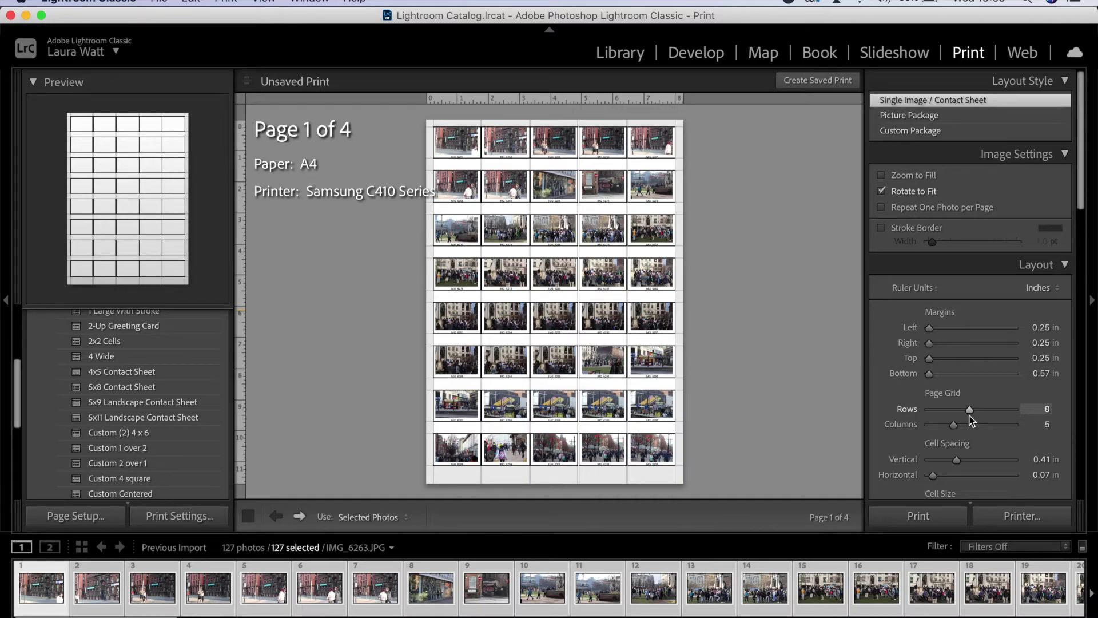
scroll(973, 423, "down", 3)
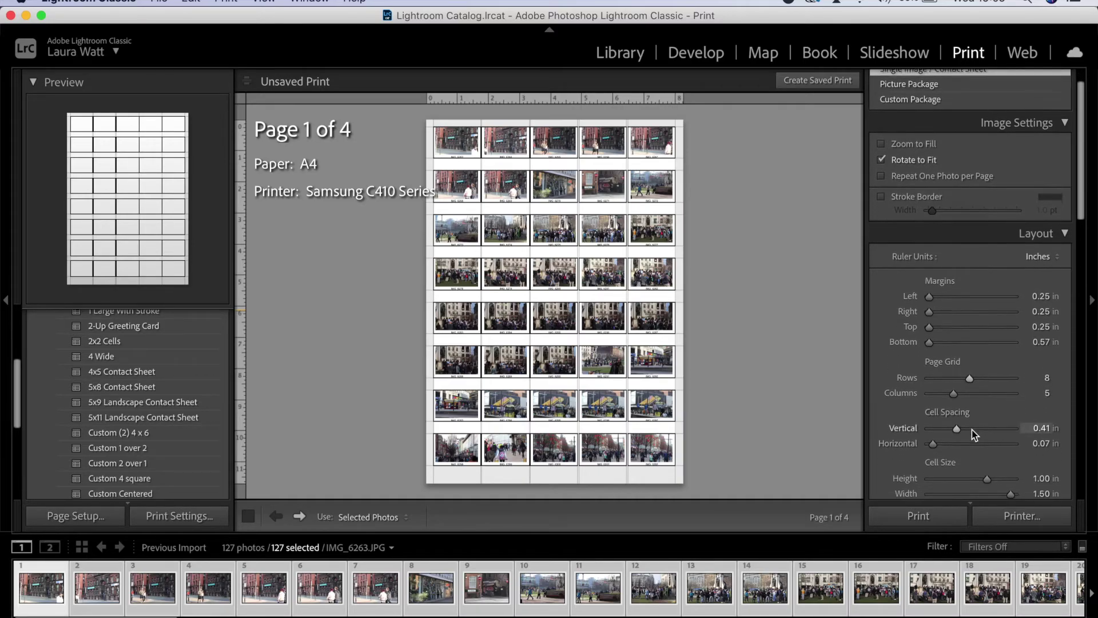
left_click_drag(929, 259, 935, 275)
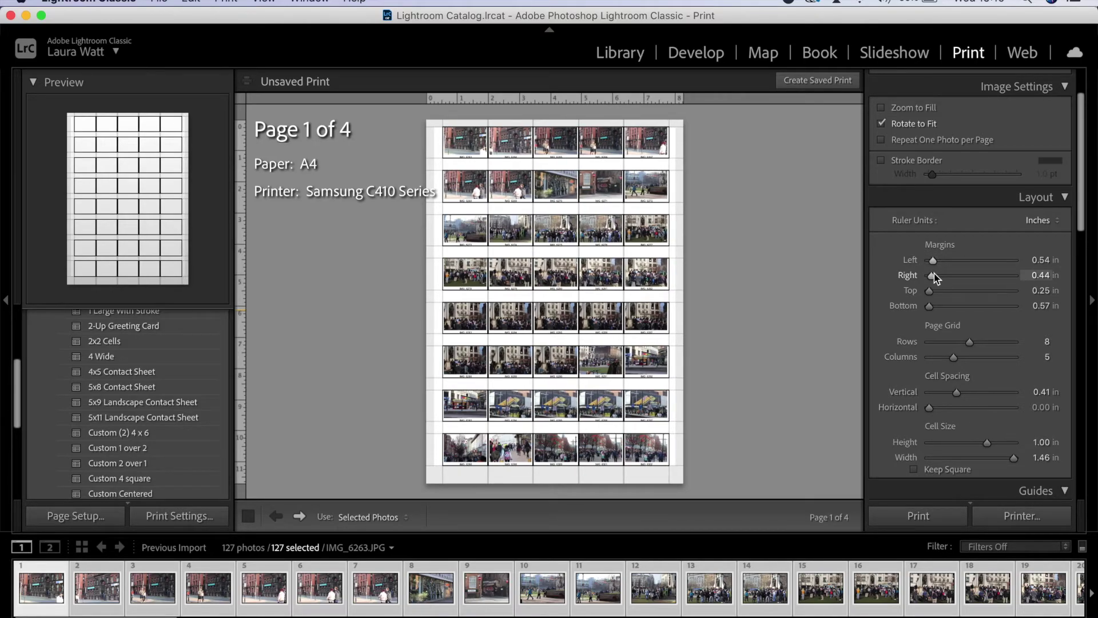
scroll(1021, 383, "down", 3)
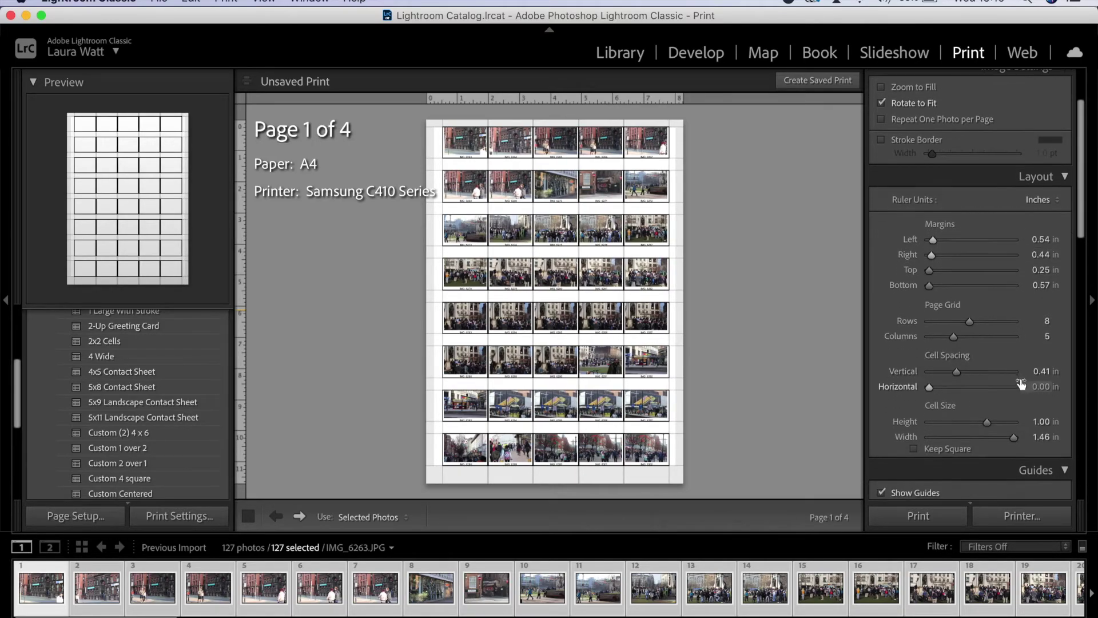
scroll(1021, 383, "down", 1)
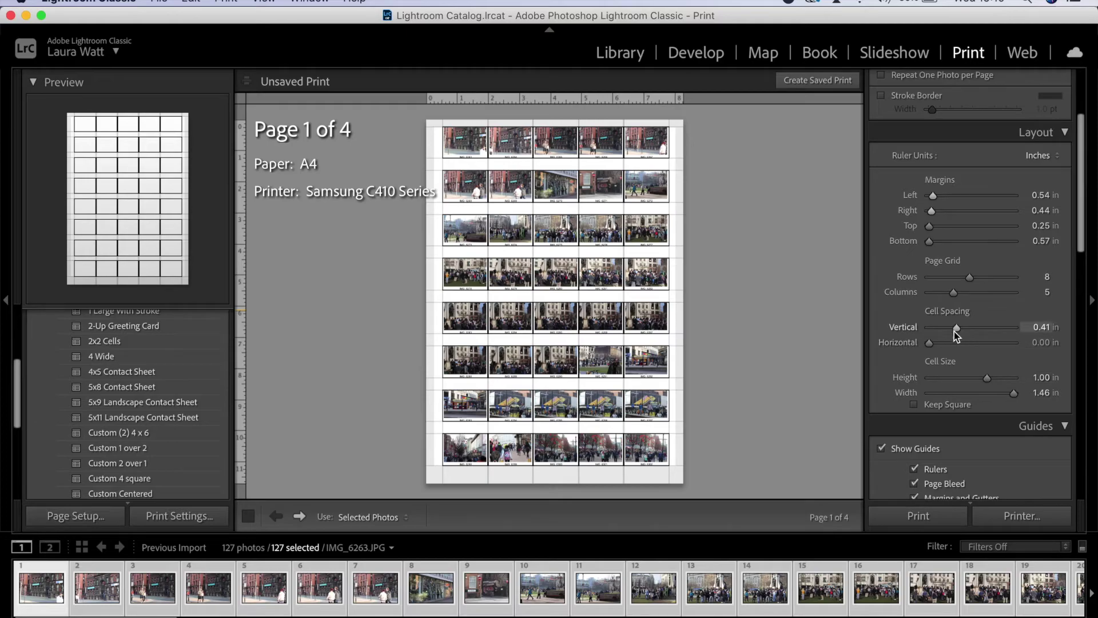
left_click_drag(932, 345, 942, 344)
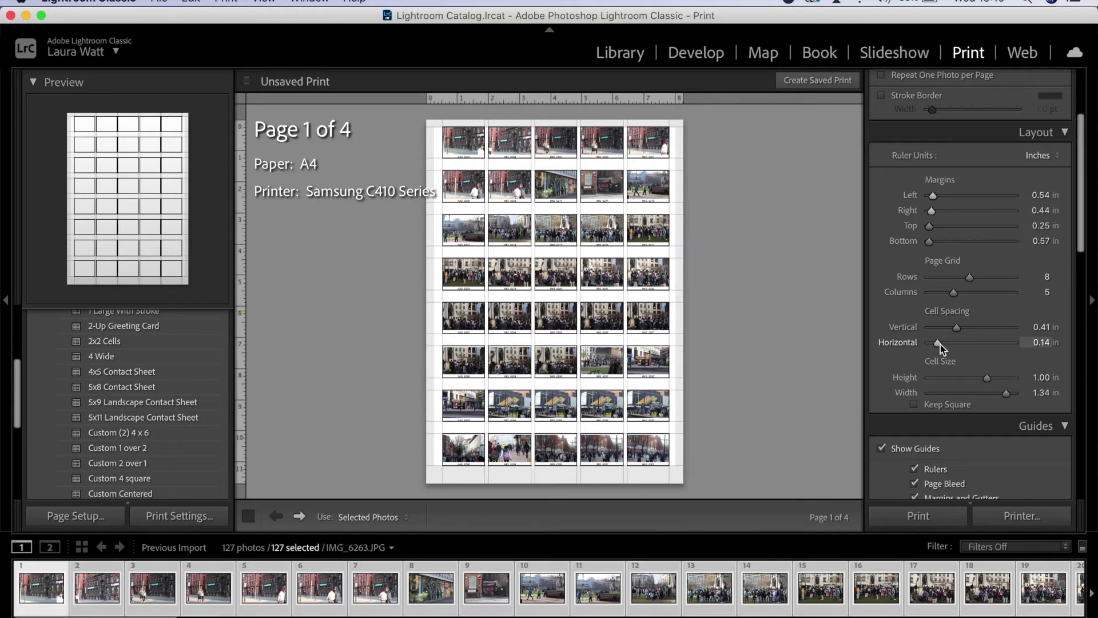
scroll(941, 345, "down", 5)
scroll(940, 344, "down", 2)
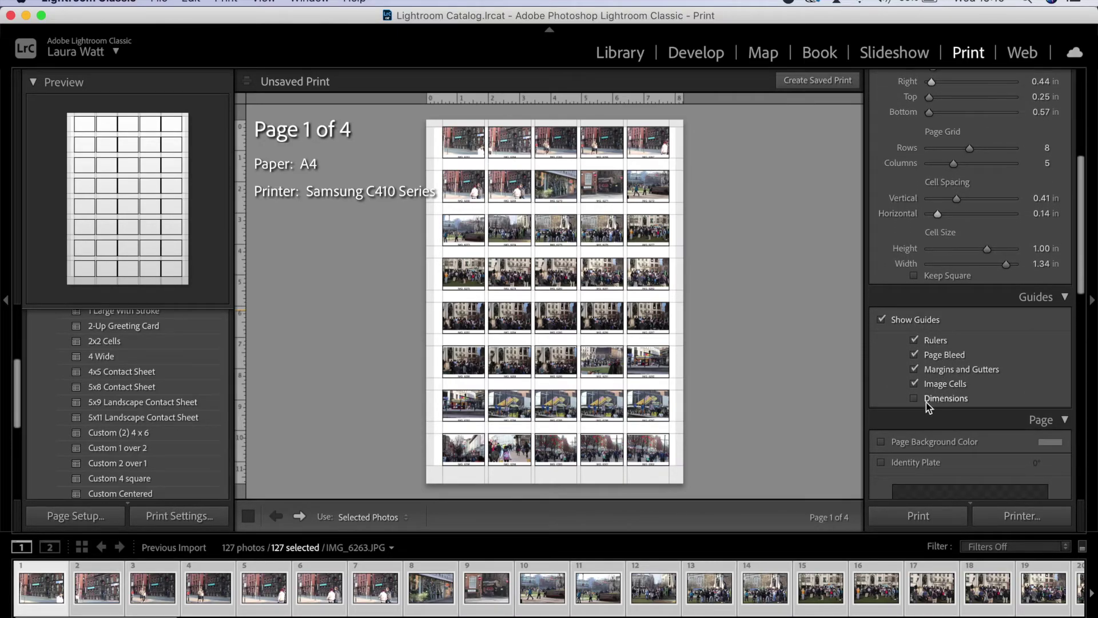
left_click(882, 319)
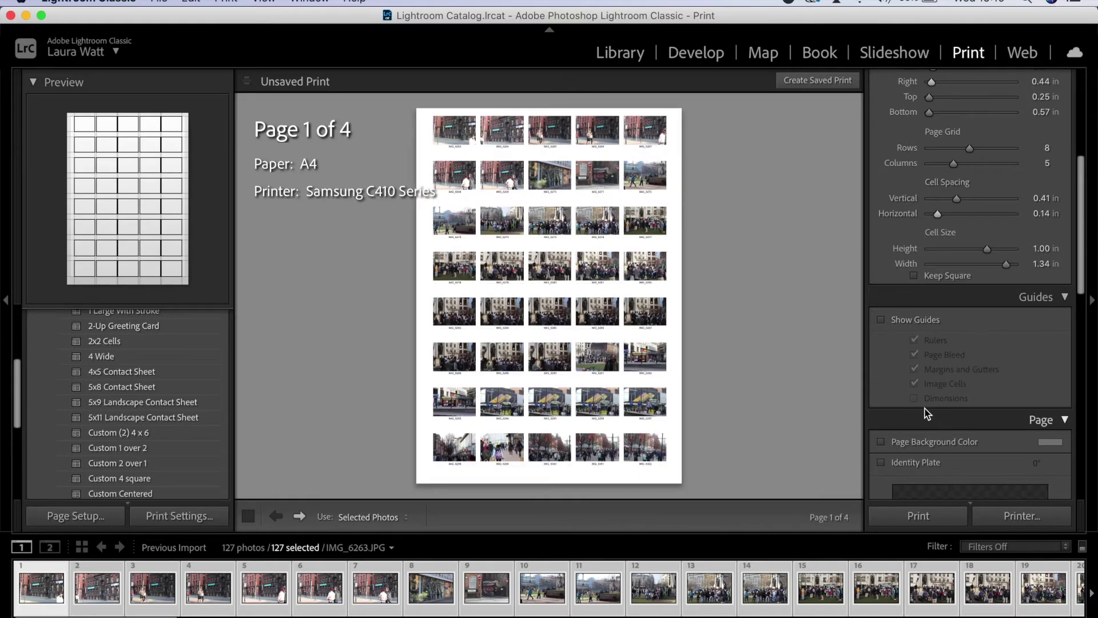
Switch the Photo Info caption from Filename to Exposure and keep print resolution at 240 ppi
scroll(932, 371, "down", 10)
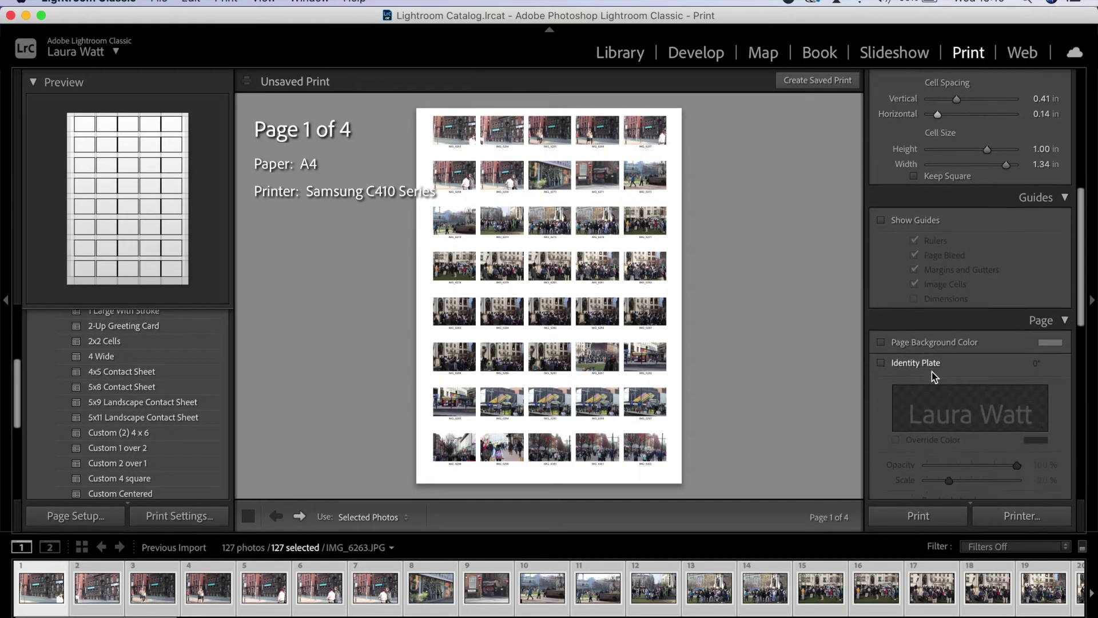
scroll(931, 373, "down", 8)
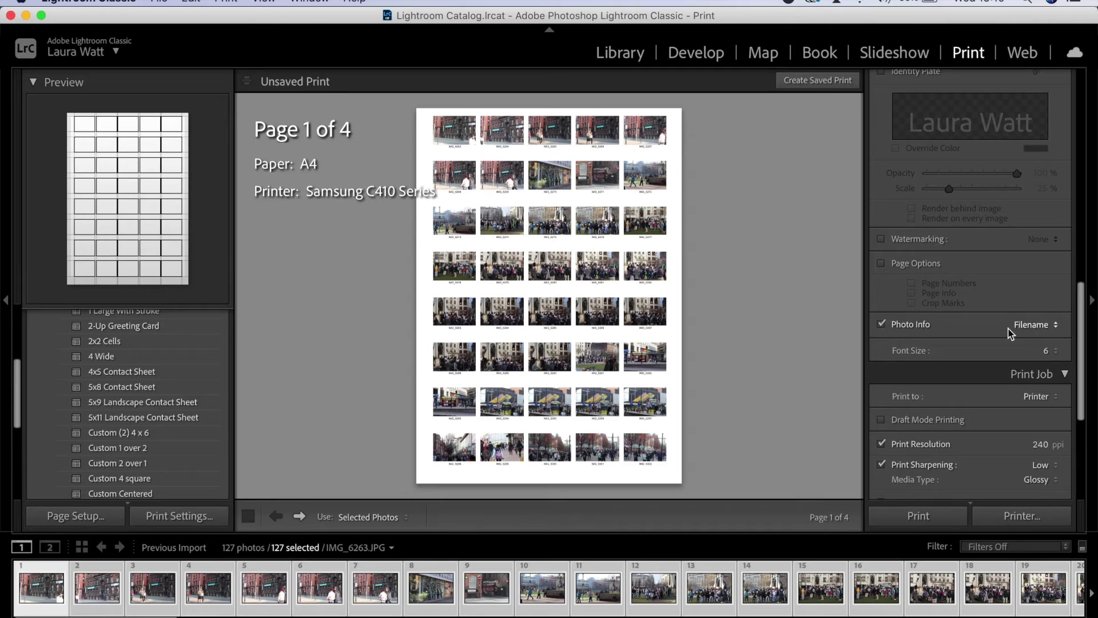
left_click(1034, 331)
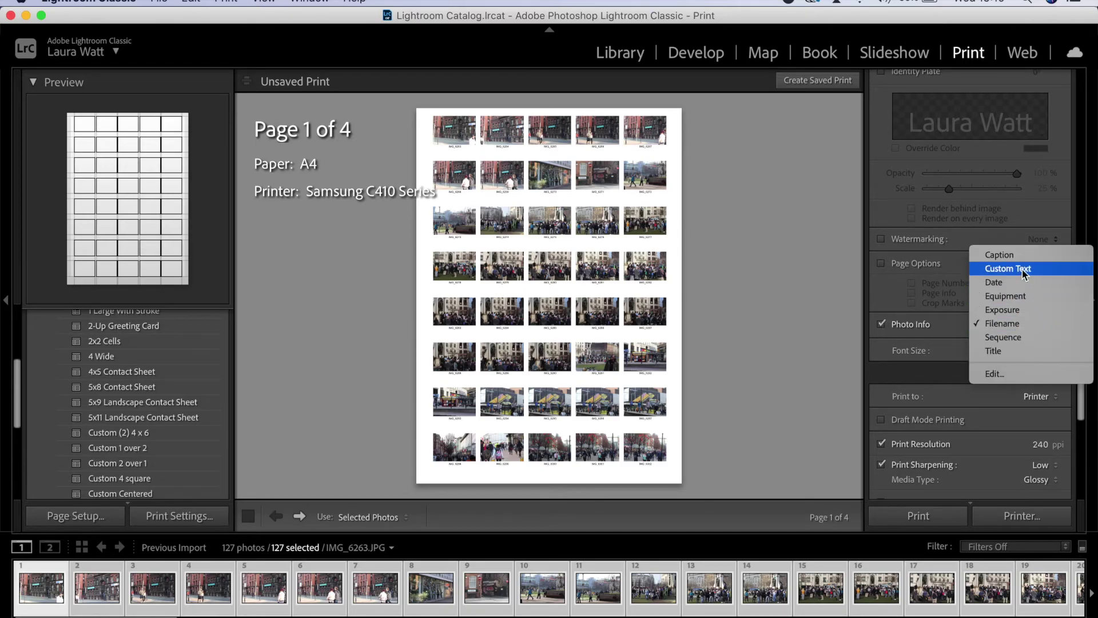
left_click(1019, 309)
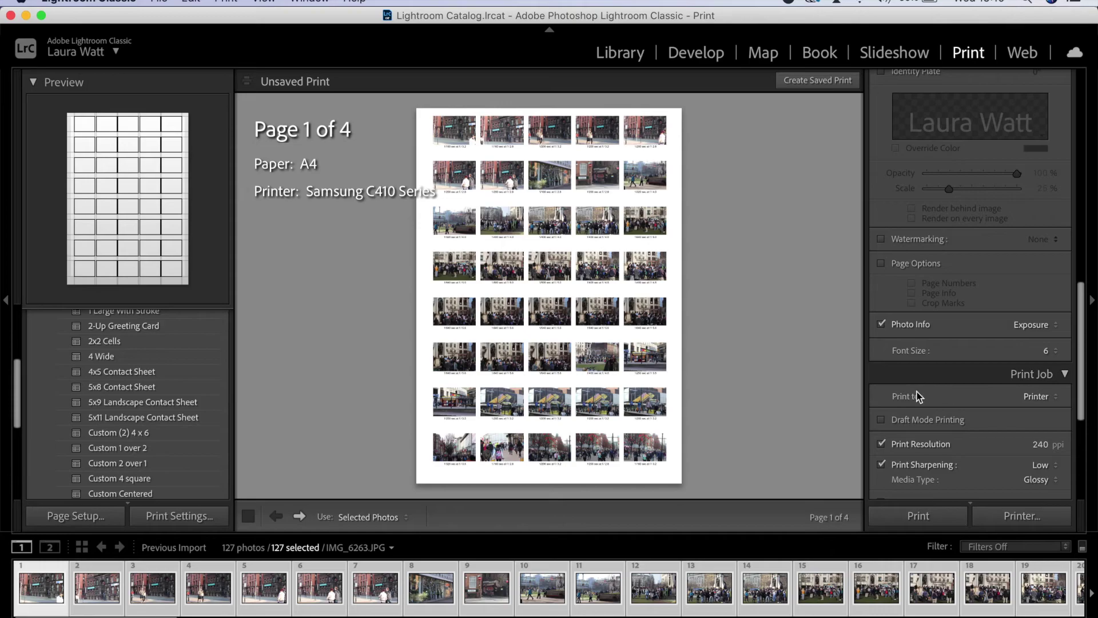
scroll(918, 396, "down", 5)
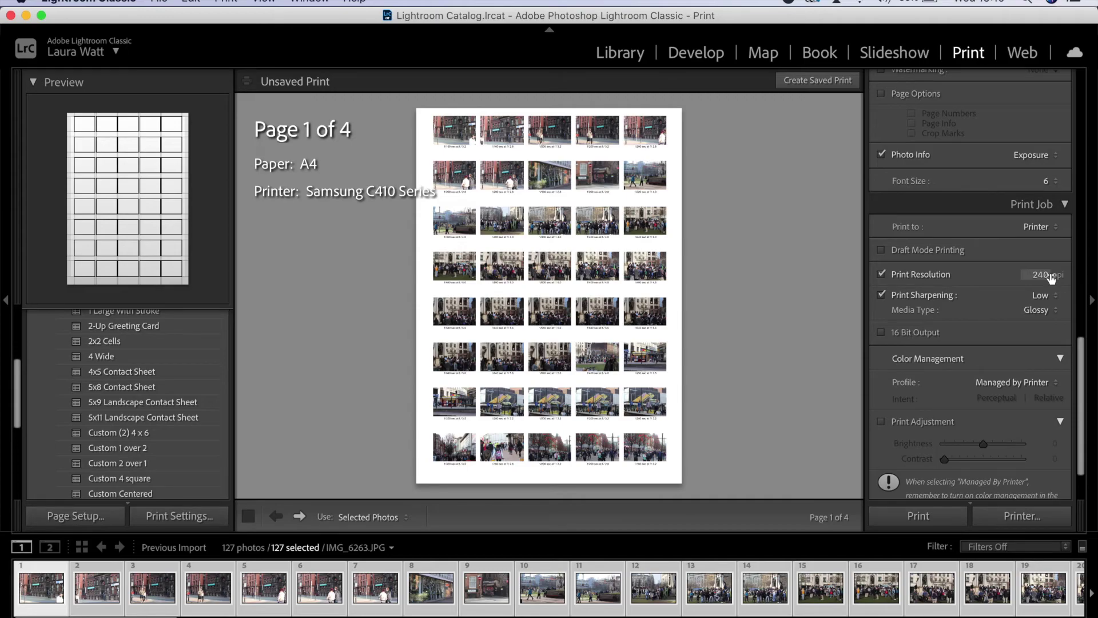
left_click(1050, 276)
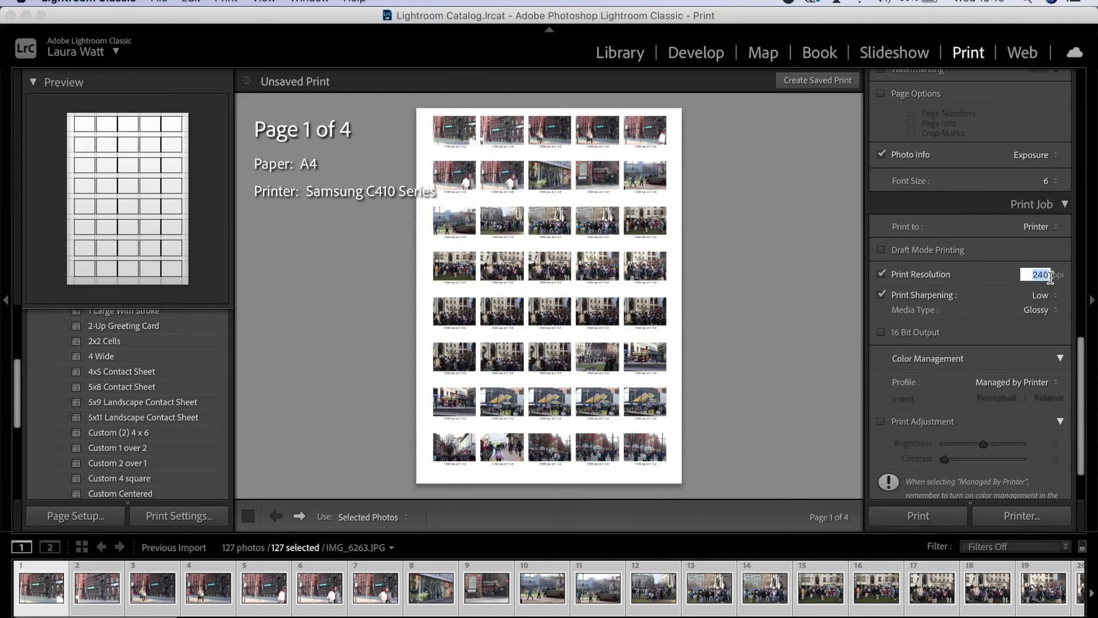
left_click(1005, 343)
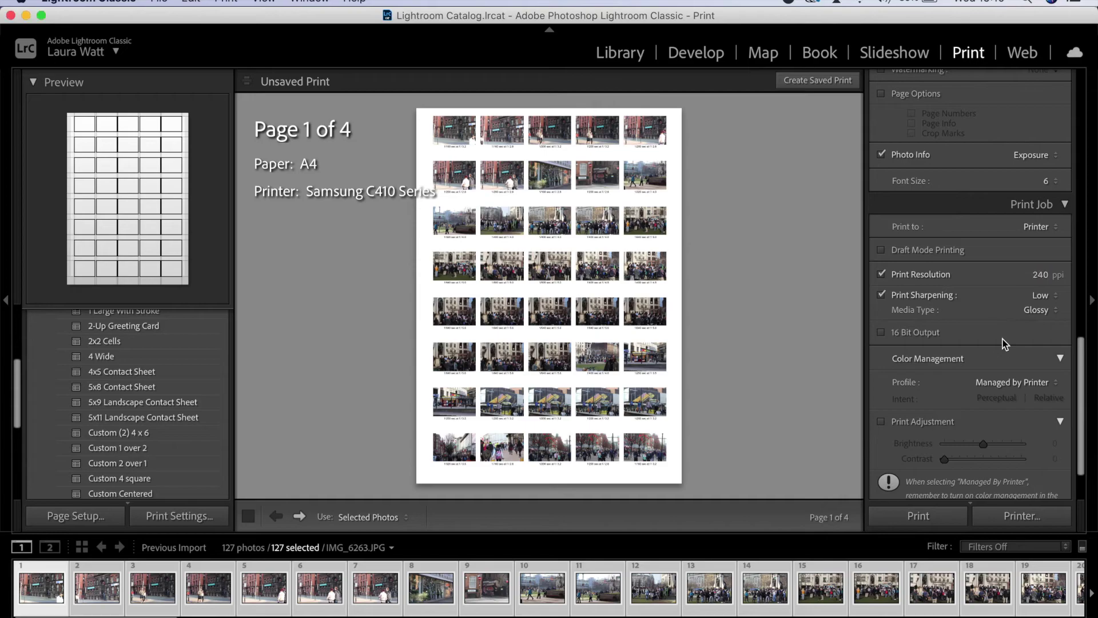
scroll(1005, 343, "down", 3)
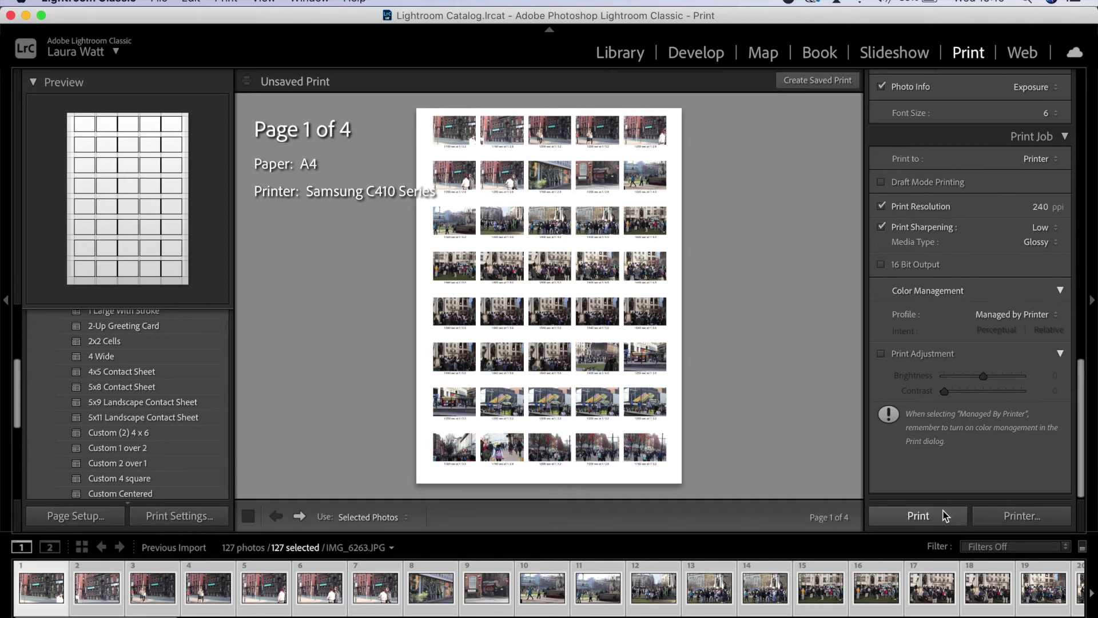
Use Save as PDF to write the contact sheet as 'manchester shoot' in the iCloud Desktop folder
left_click(1013, 517)
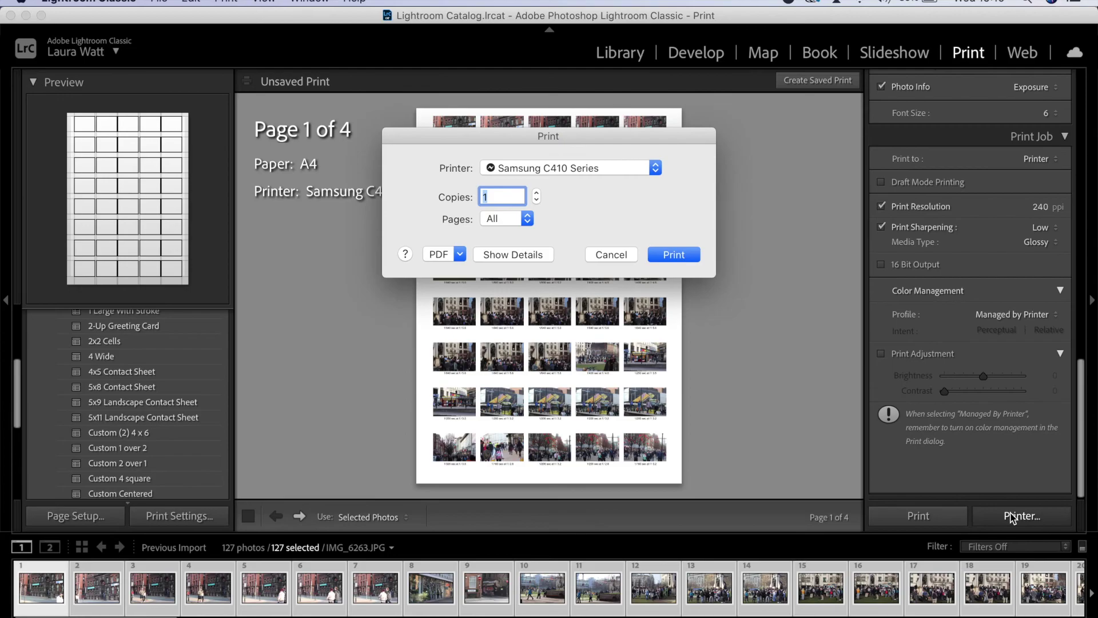
left_click(459, 254)
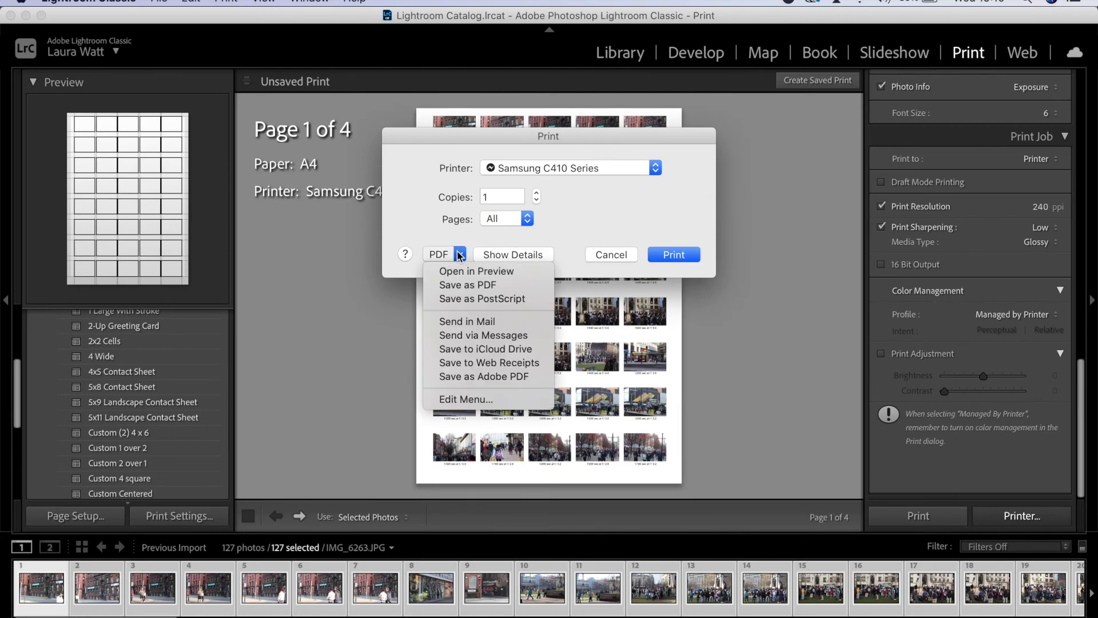
left_click(521, 288)
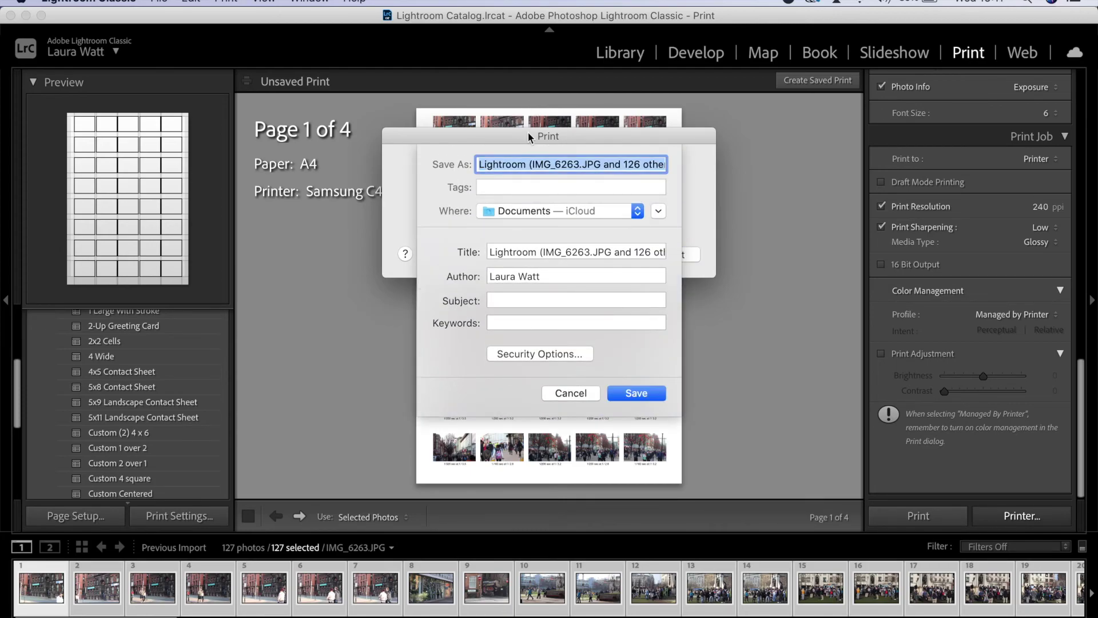
type("manc")
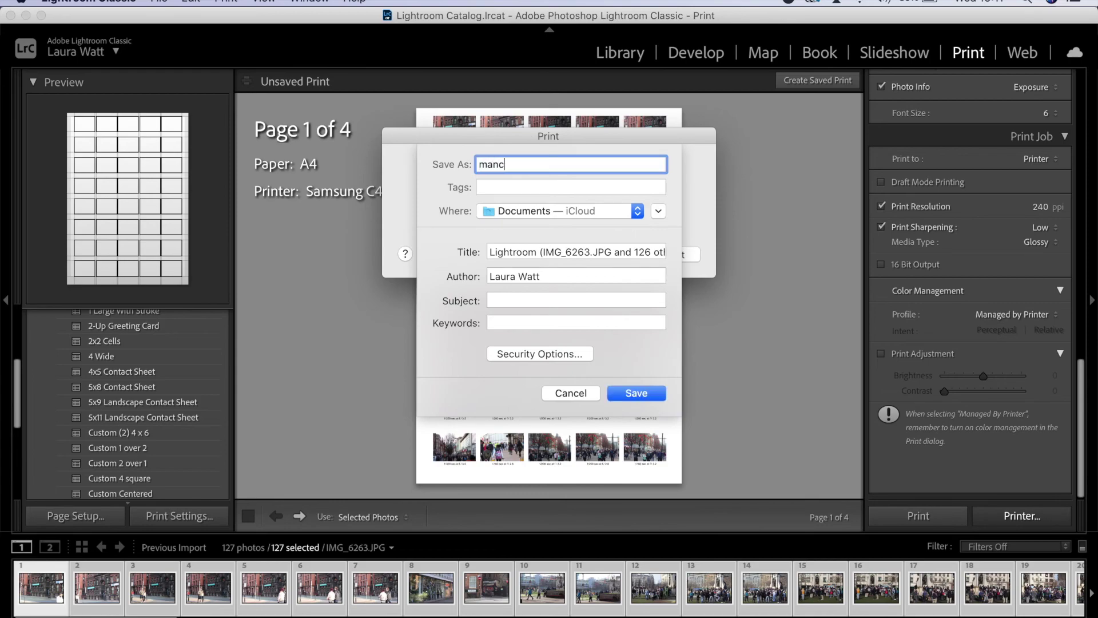
type("hester shoot")
left_click(543, 211)
left_click(533, 284)
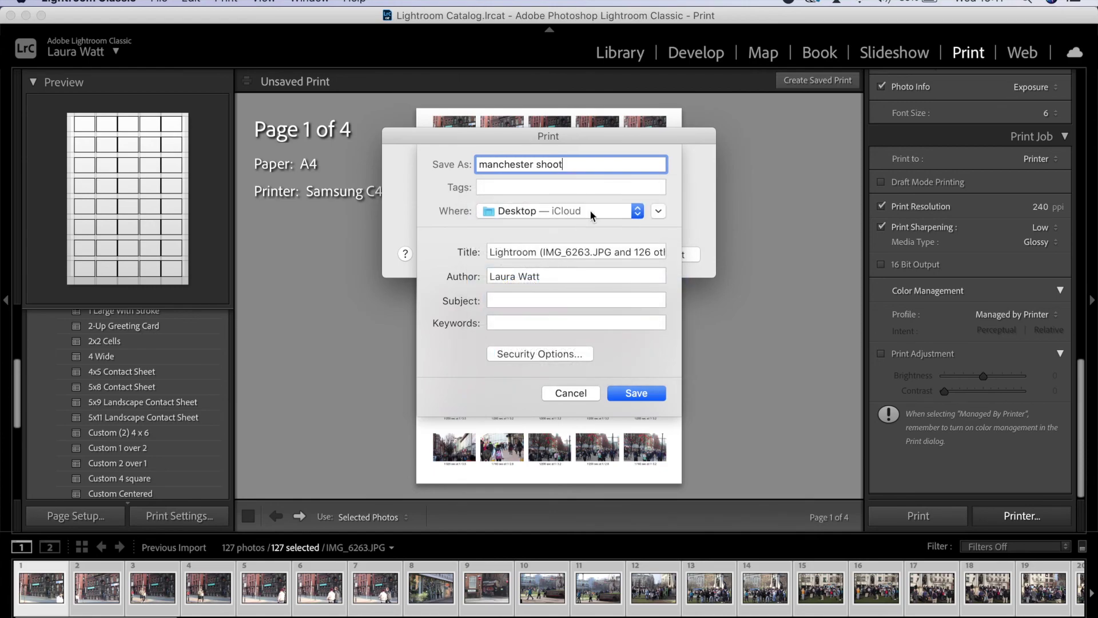
left_click(637, 394)
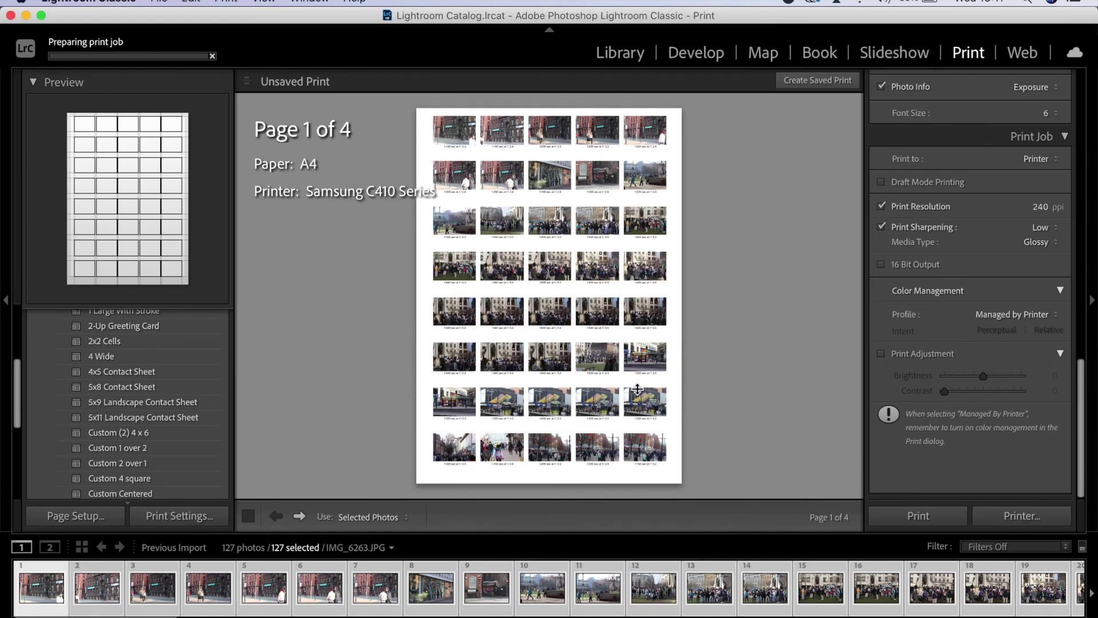